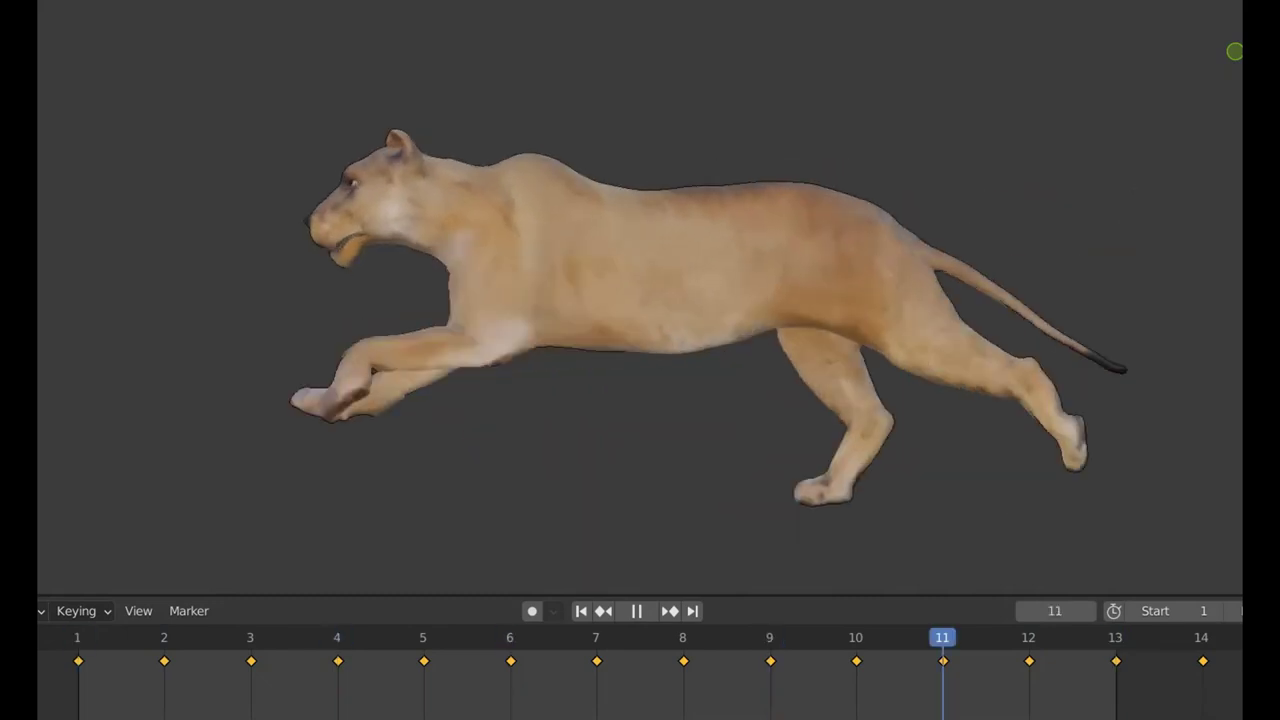
- Orbit and pan the view until the running lioness faces left from the side
middle_drag(67, 453, 119, 452)
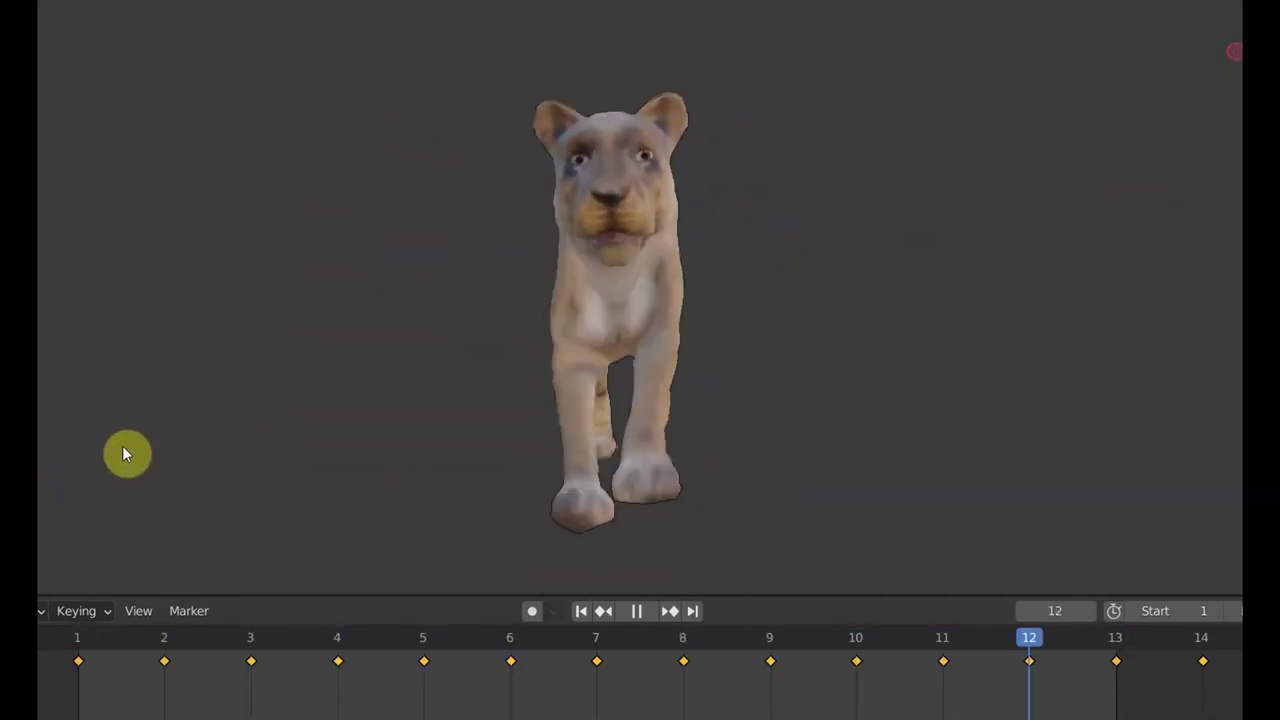
scroll(136, 435, down, 2)
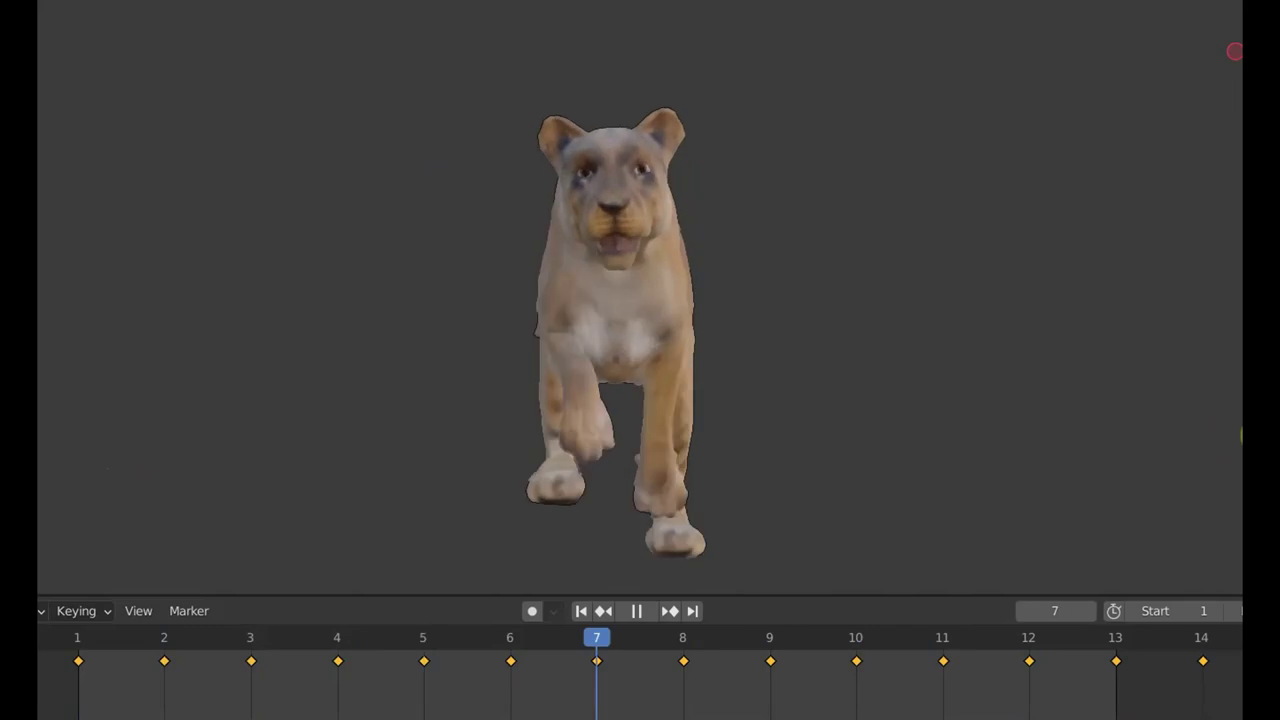
middle_drag(1240, 435, 1165, 375)
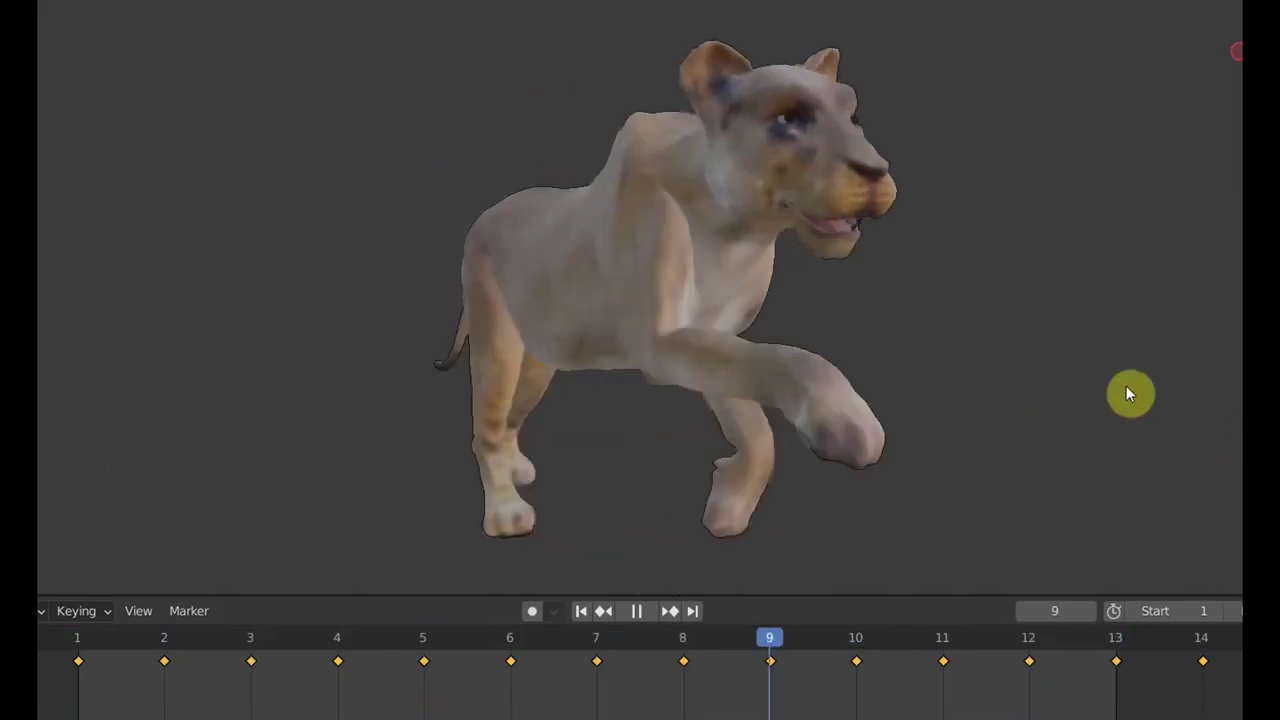
scroll(1170, 380, down, 2)
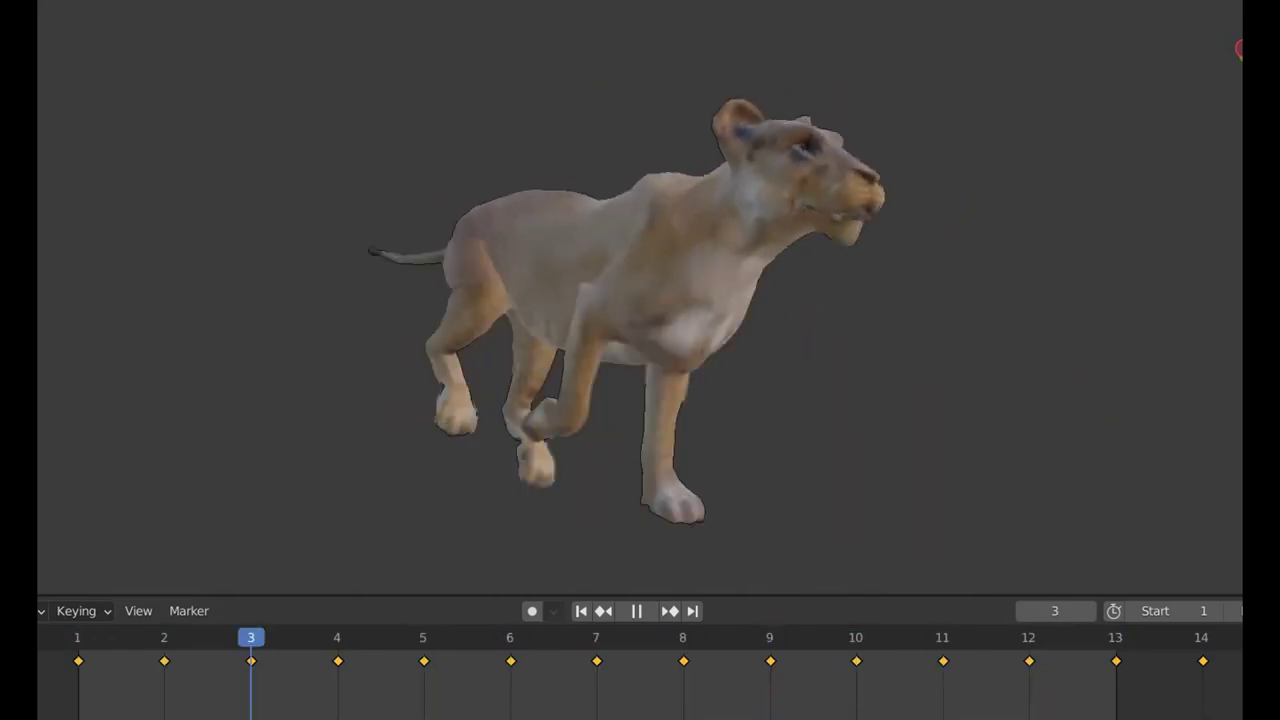
mouse_move(1213, 421)
middle_down()
mouse_move(1107, 422)
mouse_move(1066, 437)
middle_up()
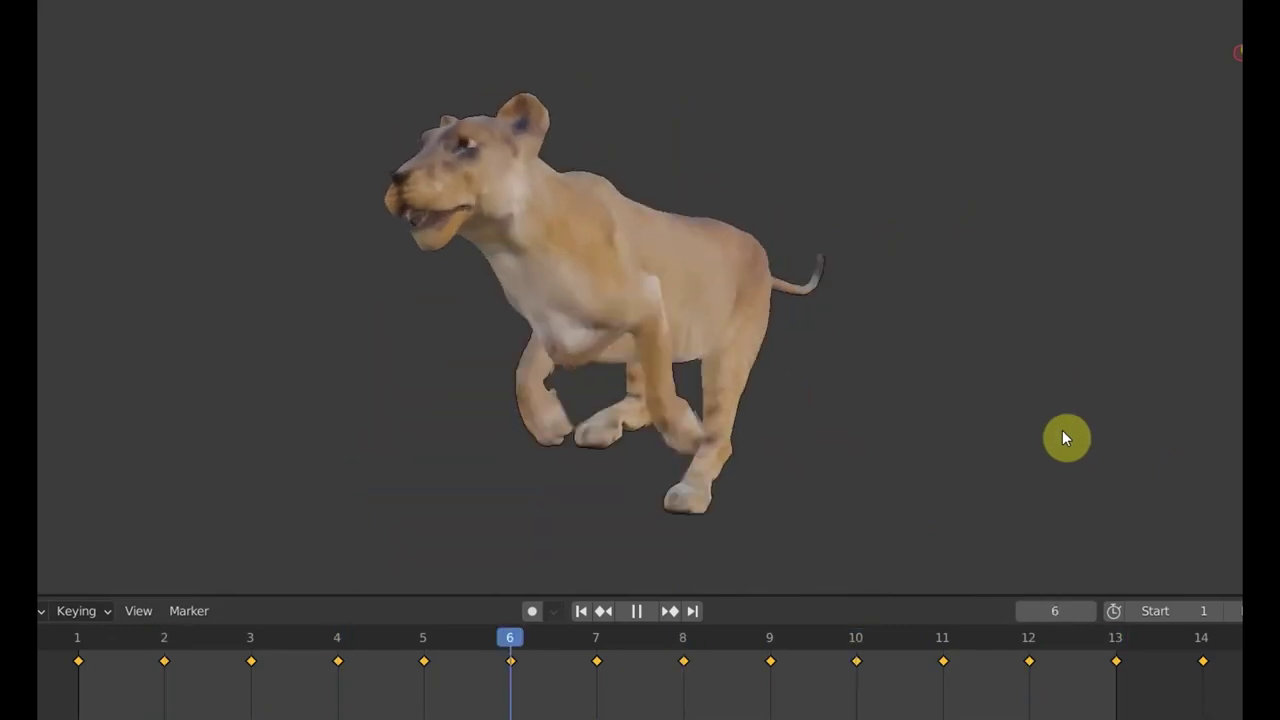
shift+middle_drag(1066, 404, 1129, 391)
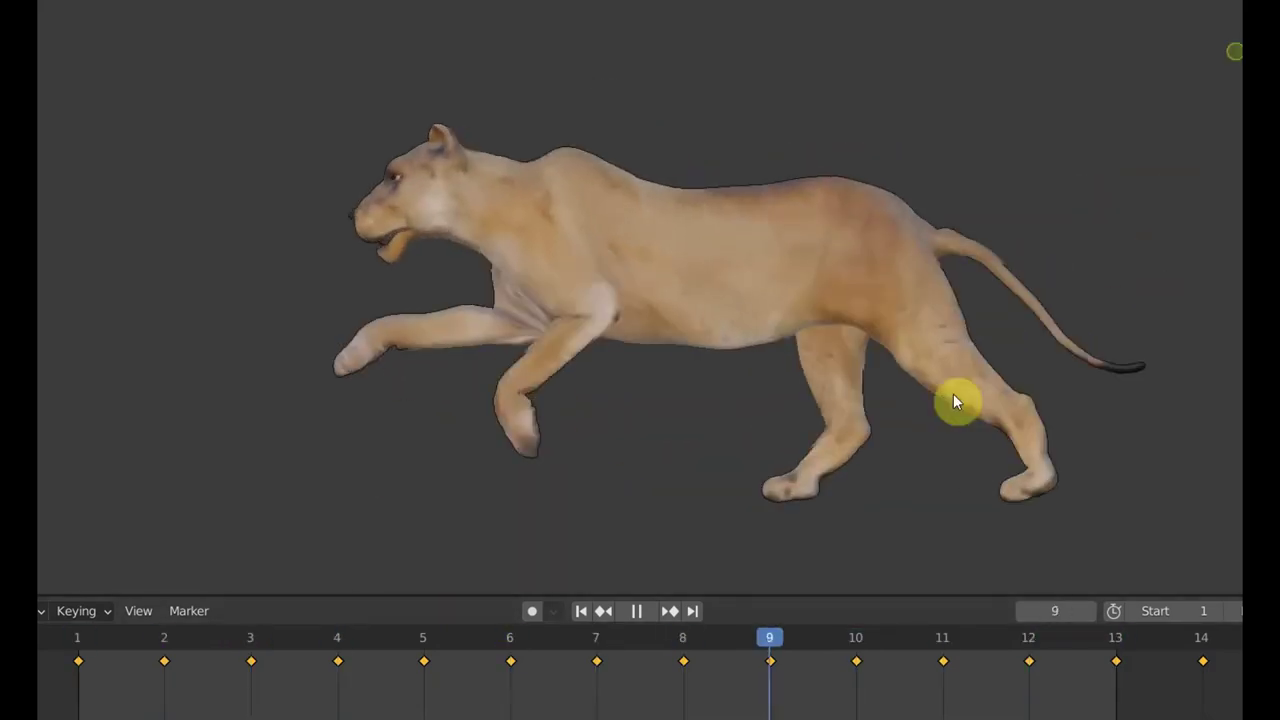
- Stop playback at frame 1, show overlays, and return the armature to Object Mode
key(Escape)
click(1148, 2)
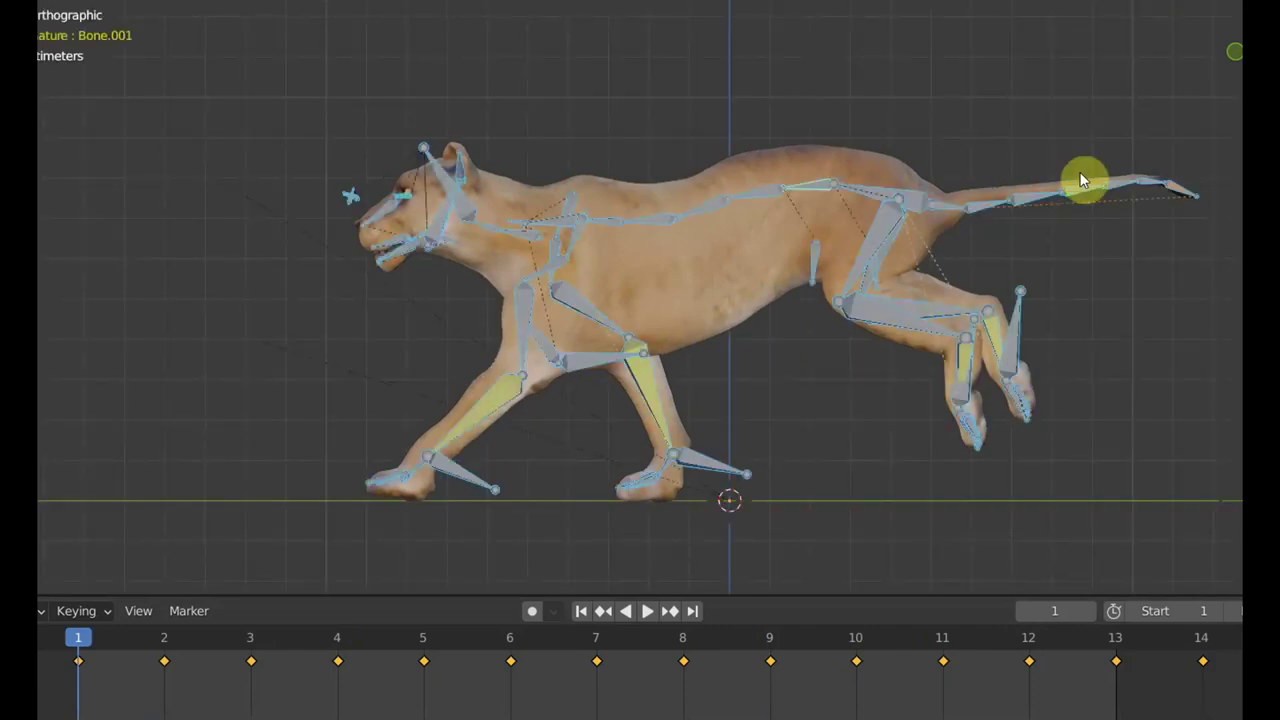
drag(1122, 545, 316, 114)
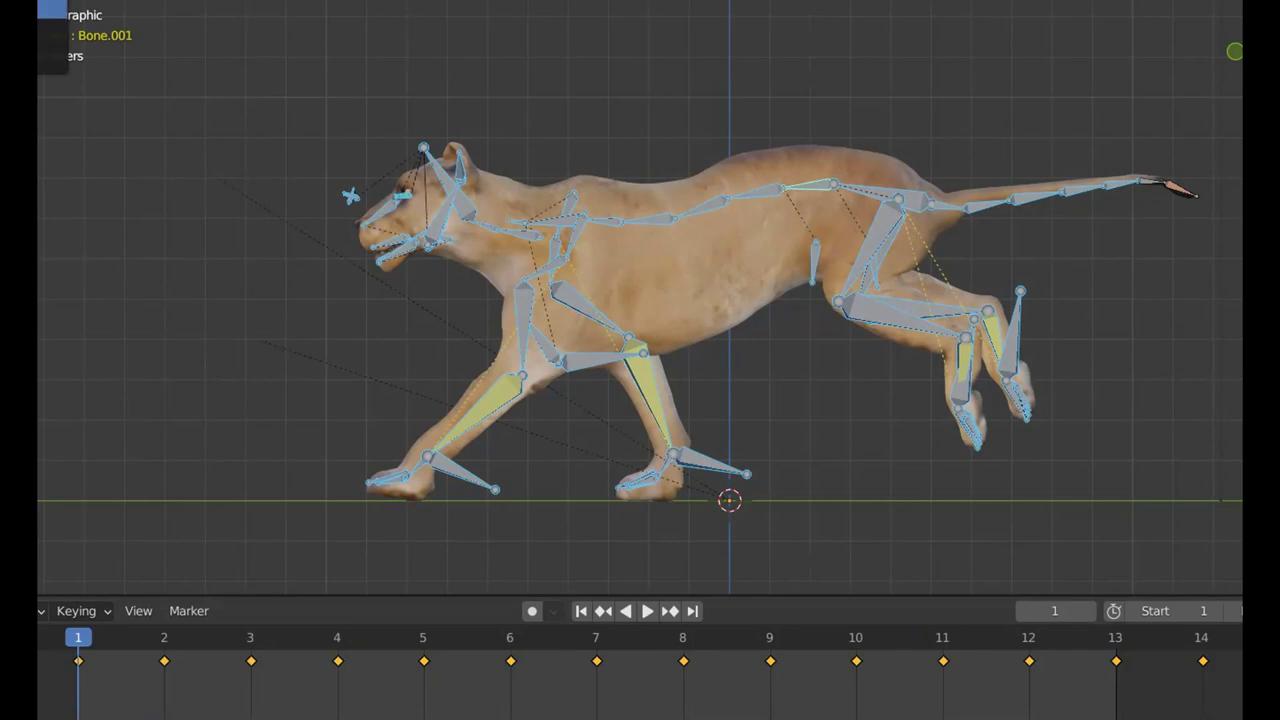
key(ctrl+Tab)
click(1074, 458)
- Select the lioness mesh with its armature and duplicate them in place
drag(1150, 529, 316, 125)
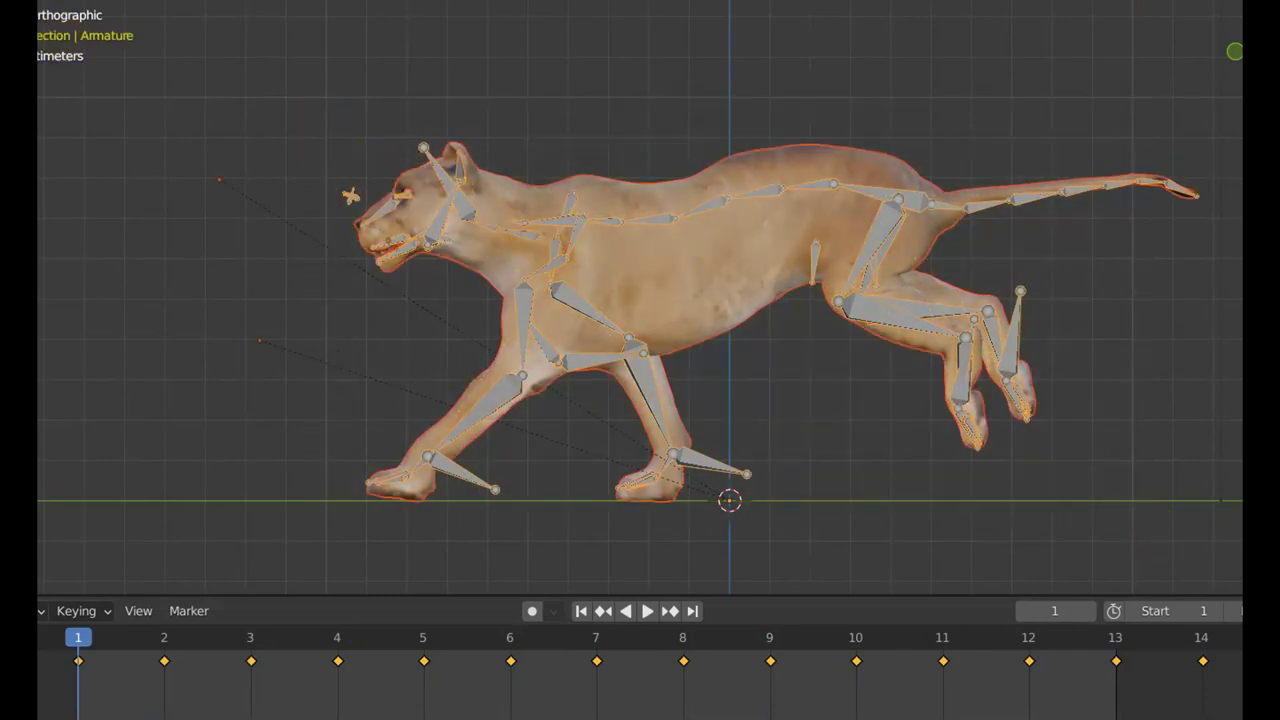
key(h)
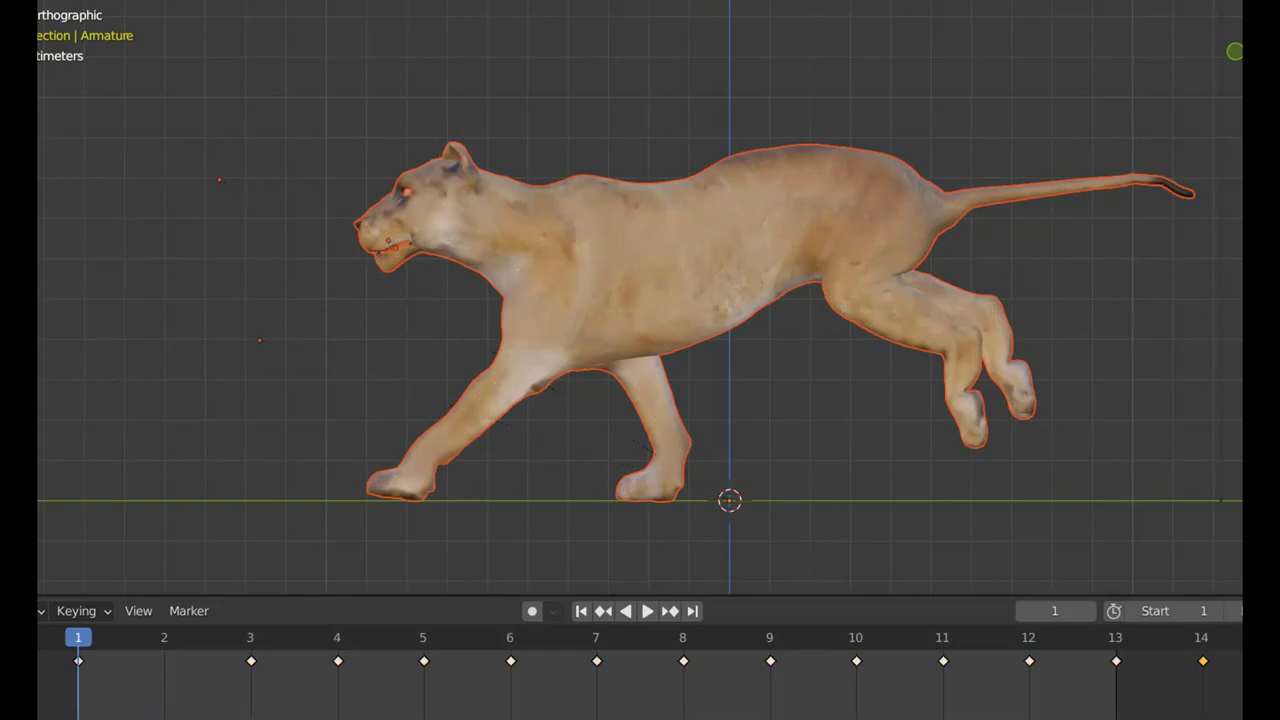
key(alt+h)
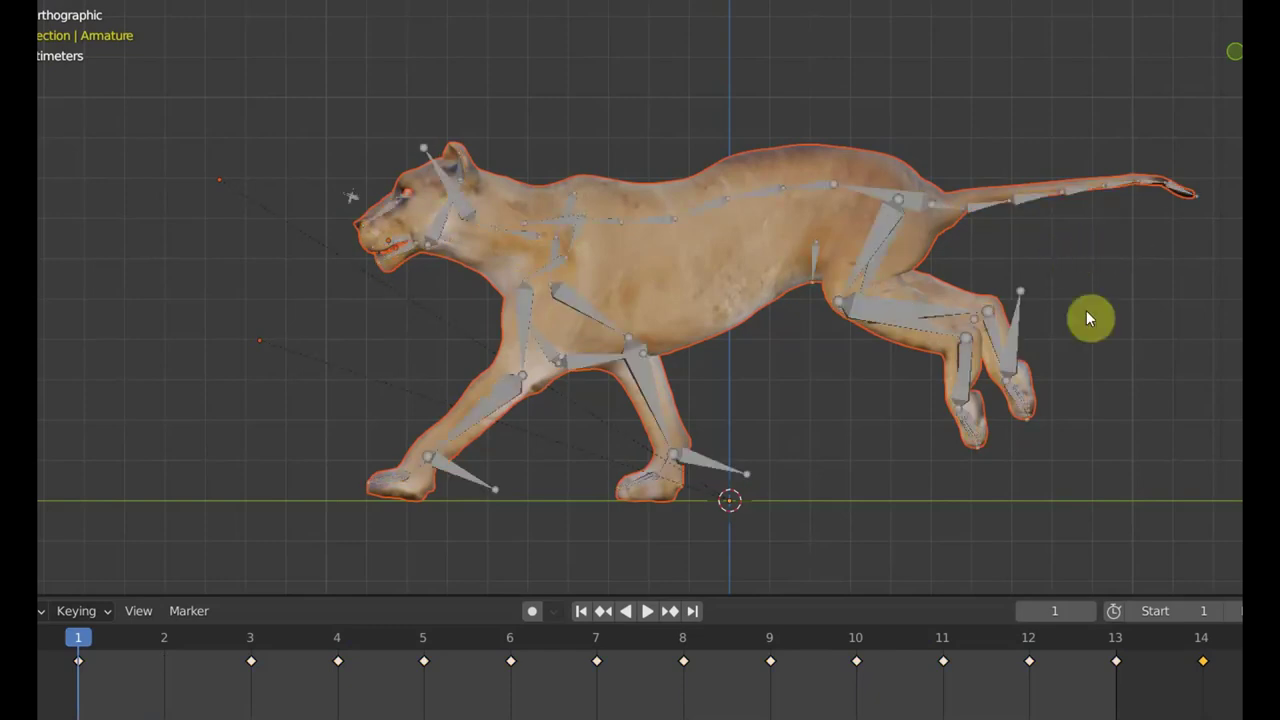
key(g)
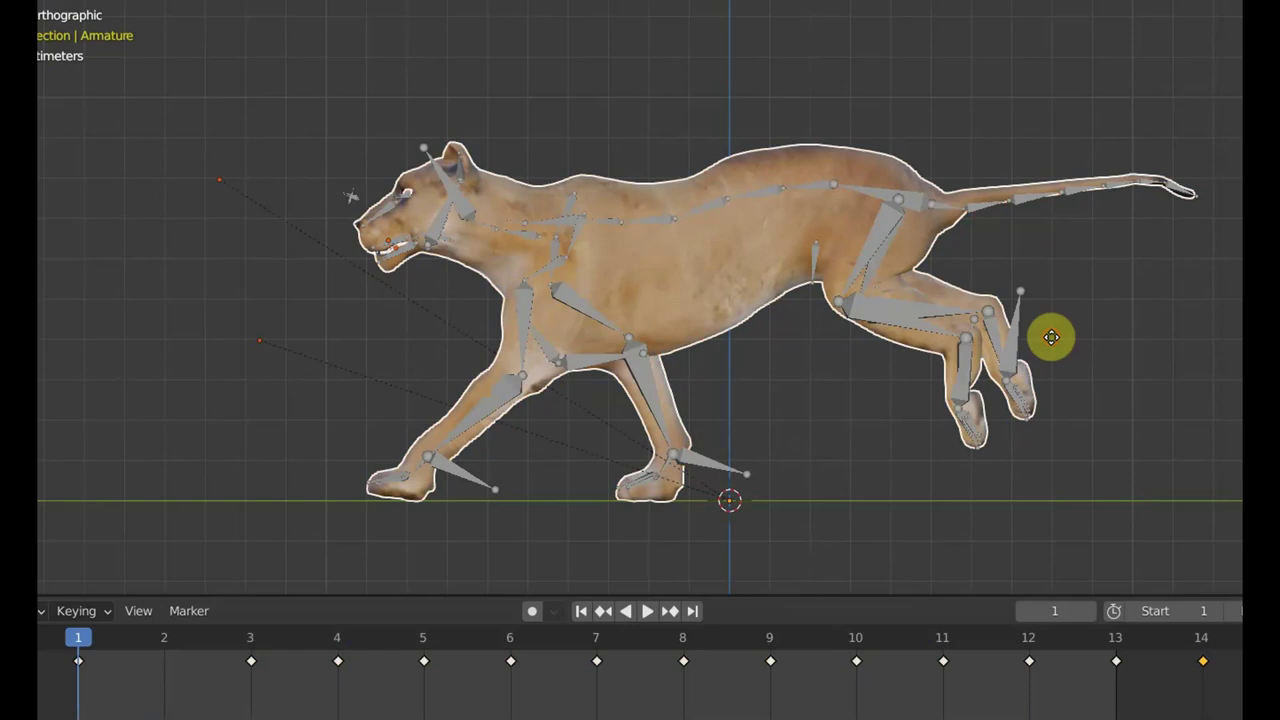
click(1051, 337)
scroll(1051, 336, down, 3)
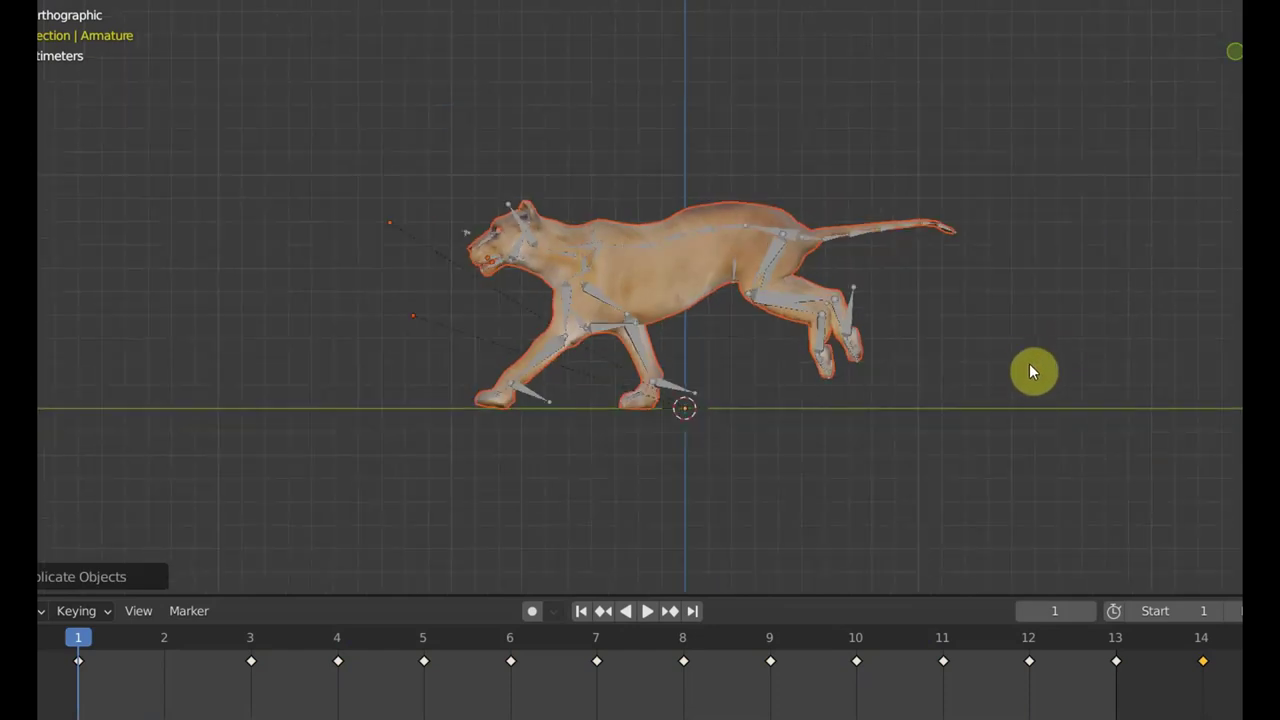
middle_drag(1030, 366, 1206, 400)
- Try moving the duplicate aside, then undo it back onto the original and view from the side
key(g)
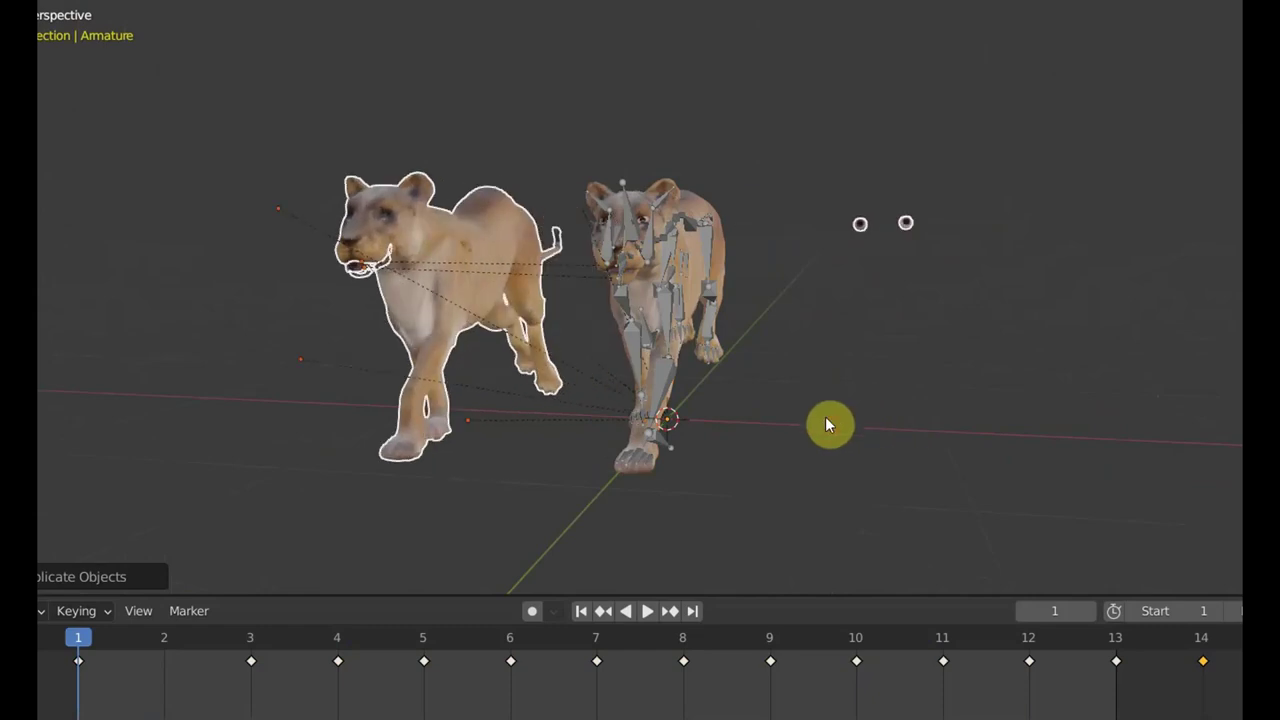
click(826, 418)
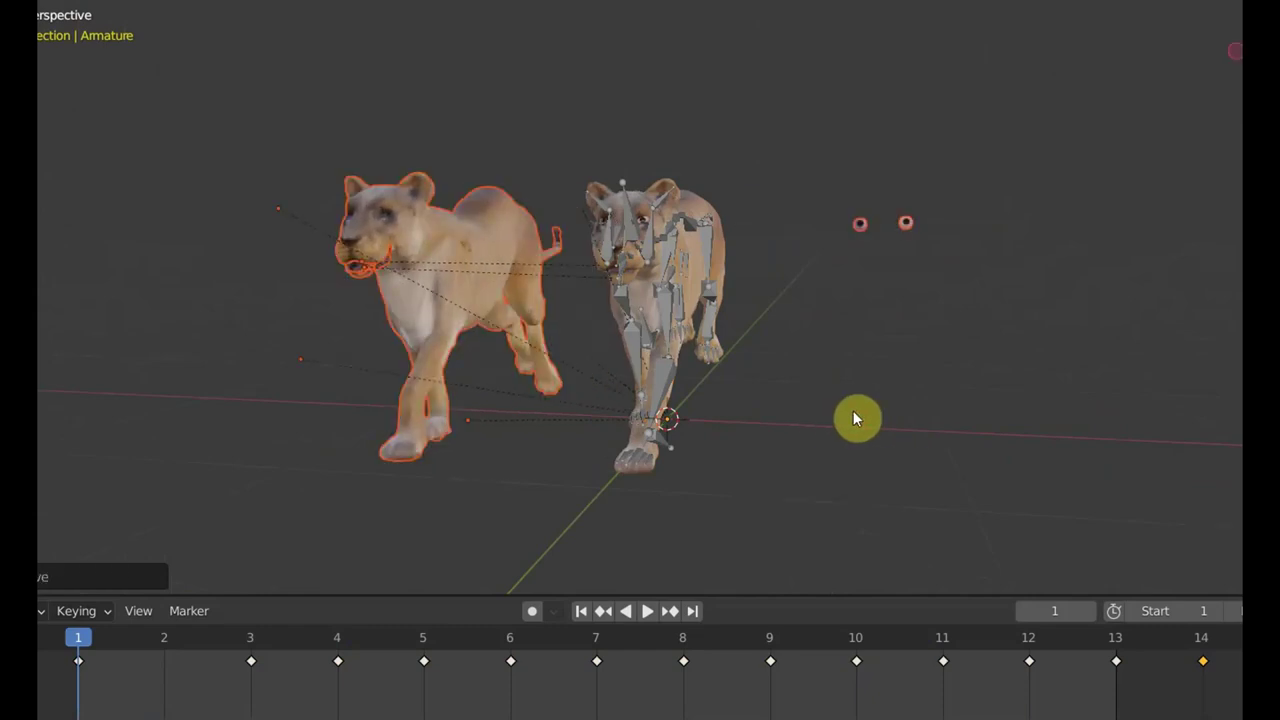
middle_drag(853, 418, 806, 420)
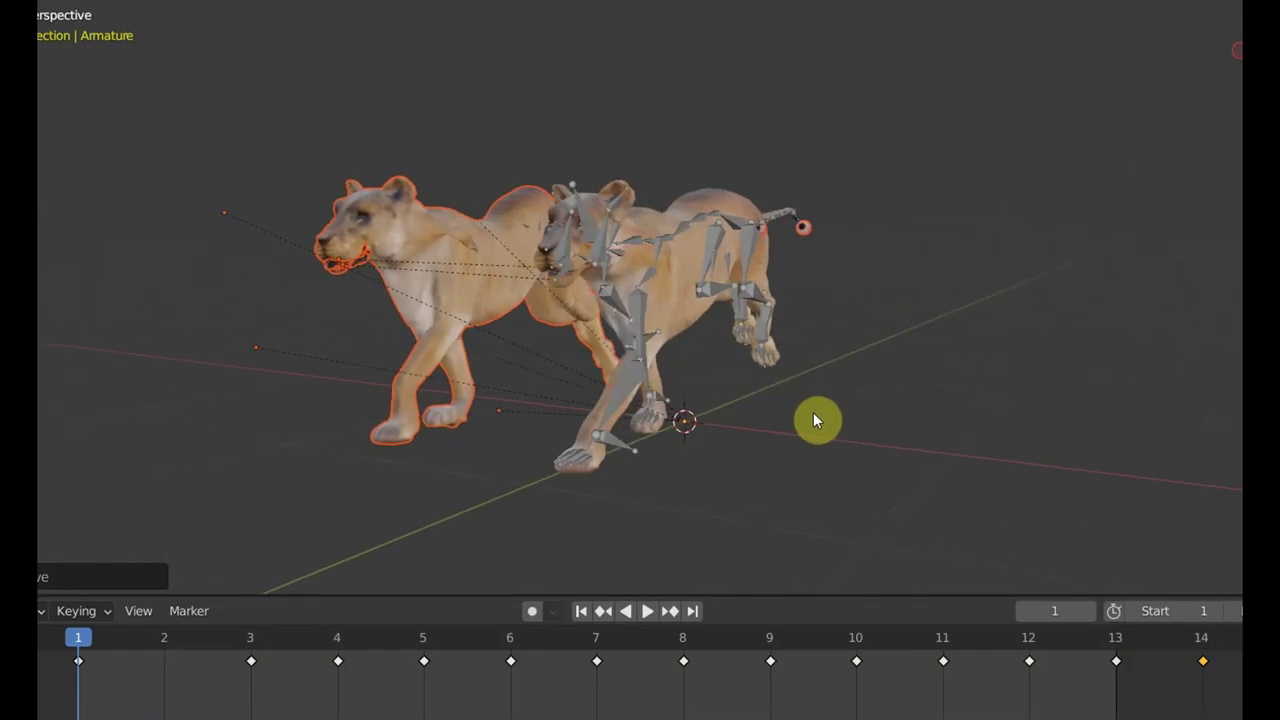
key(ctrl+z)
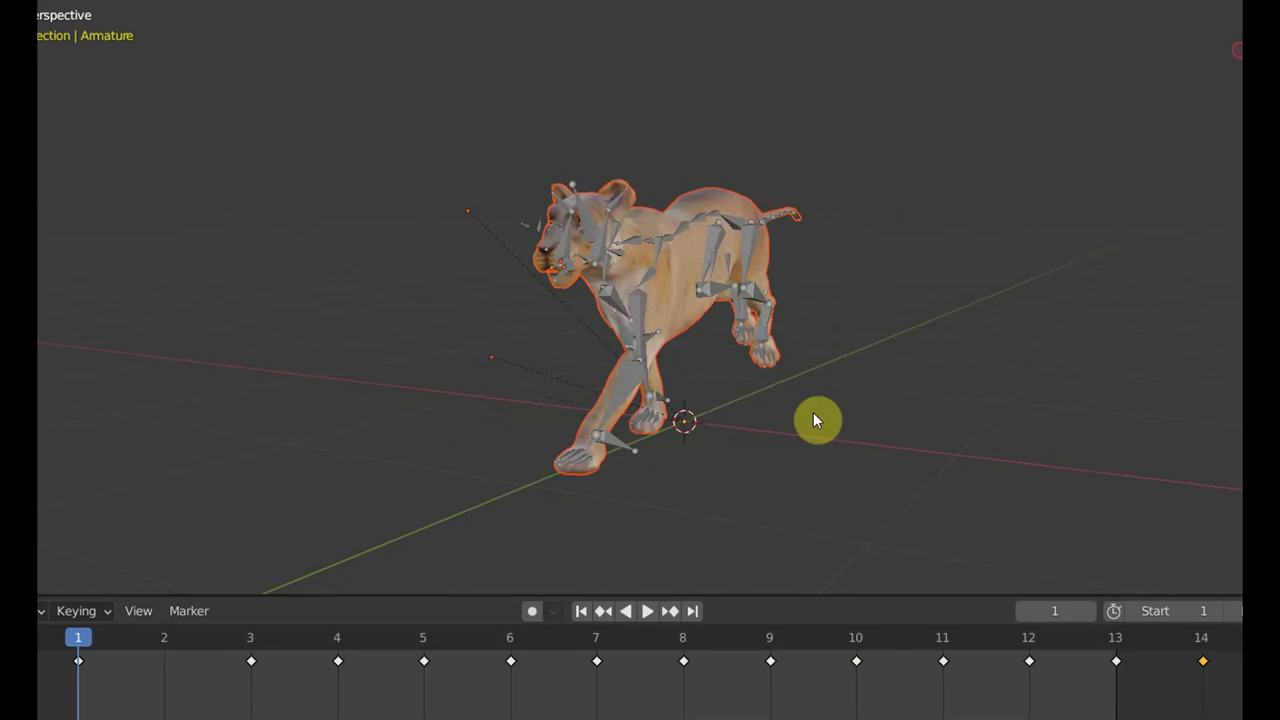
key(ctrl+z)
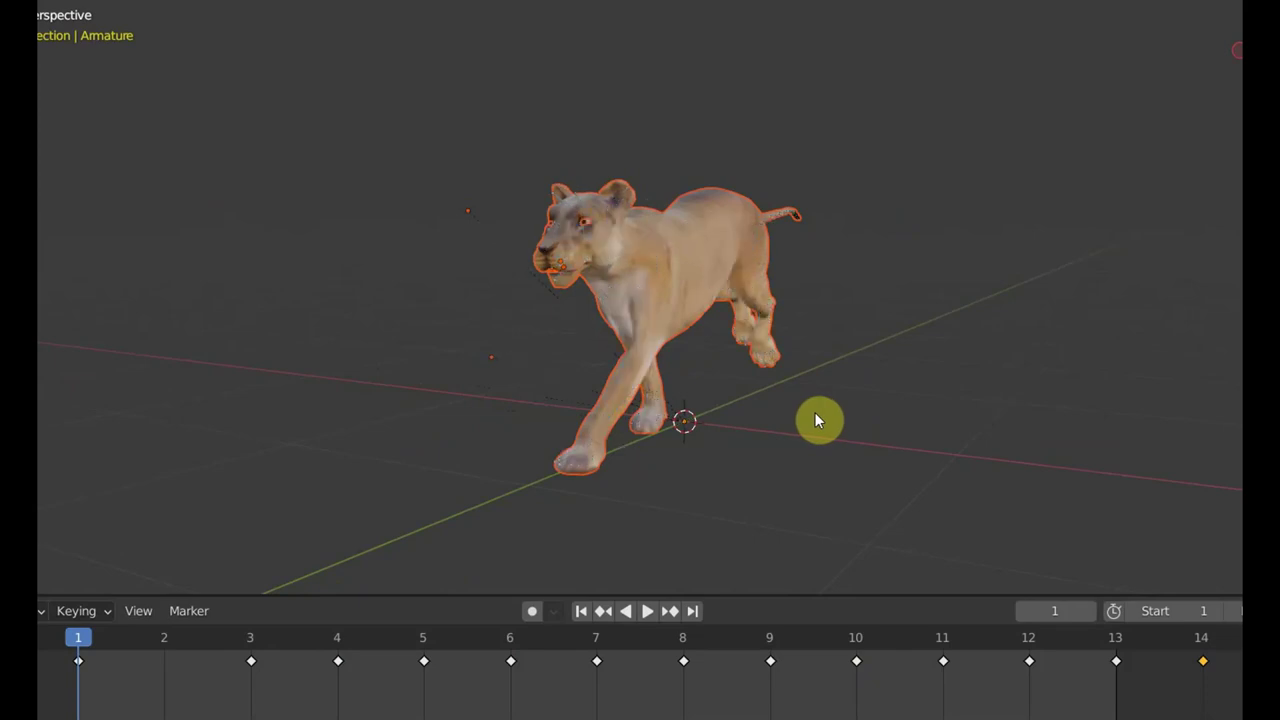
key(KP_3)
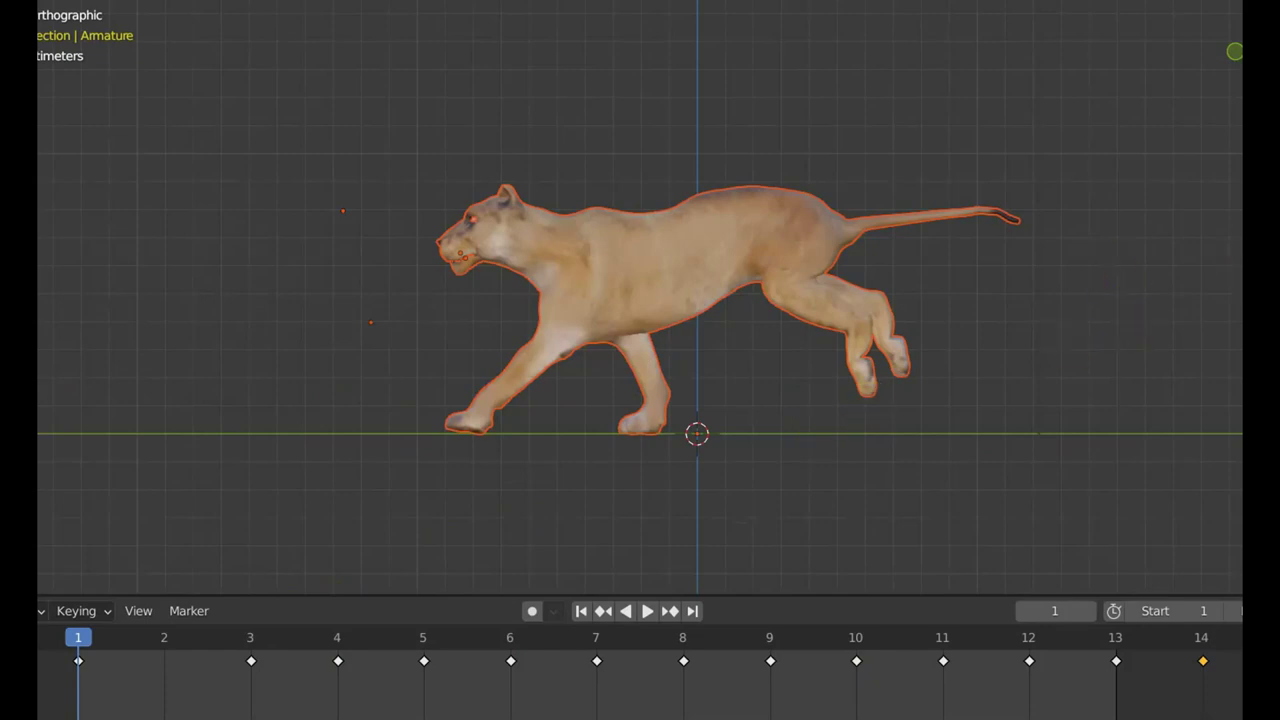
- With X-ray on, select the armature, lioness mesh and head controls, then Shift+D duplicate them
key(alt+z)
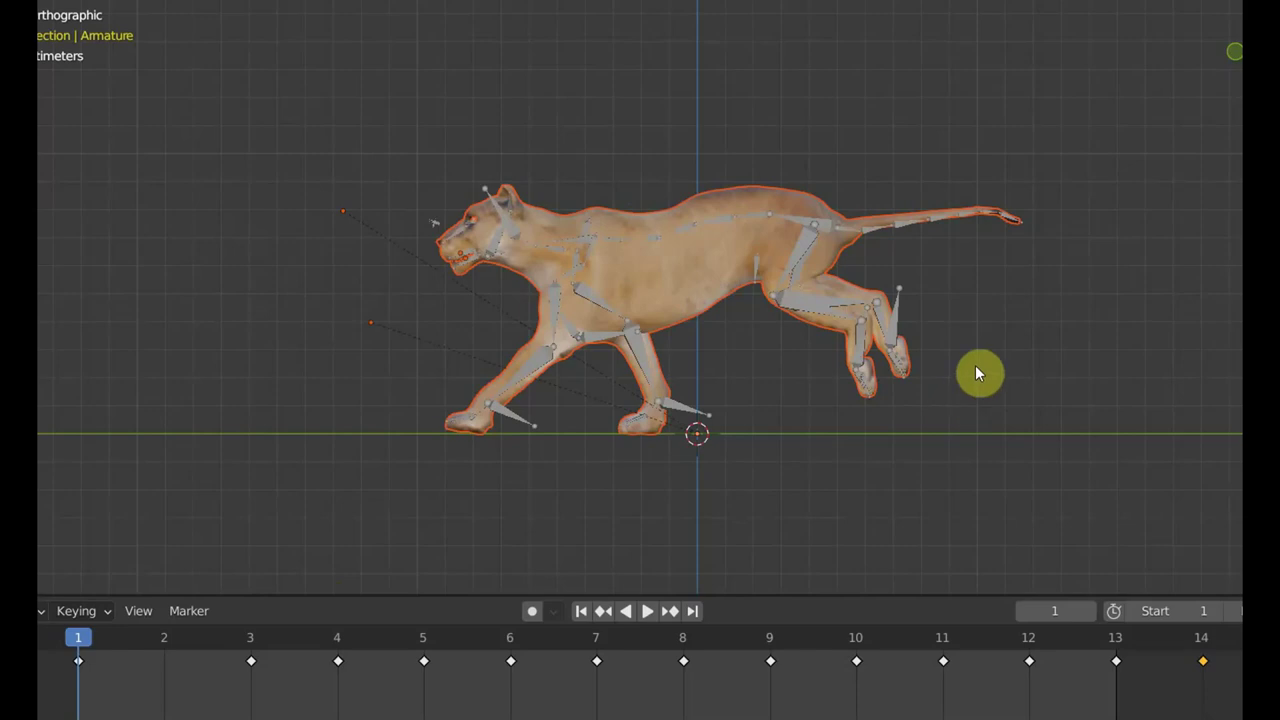
click(803, 298)
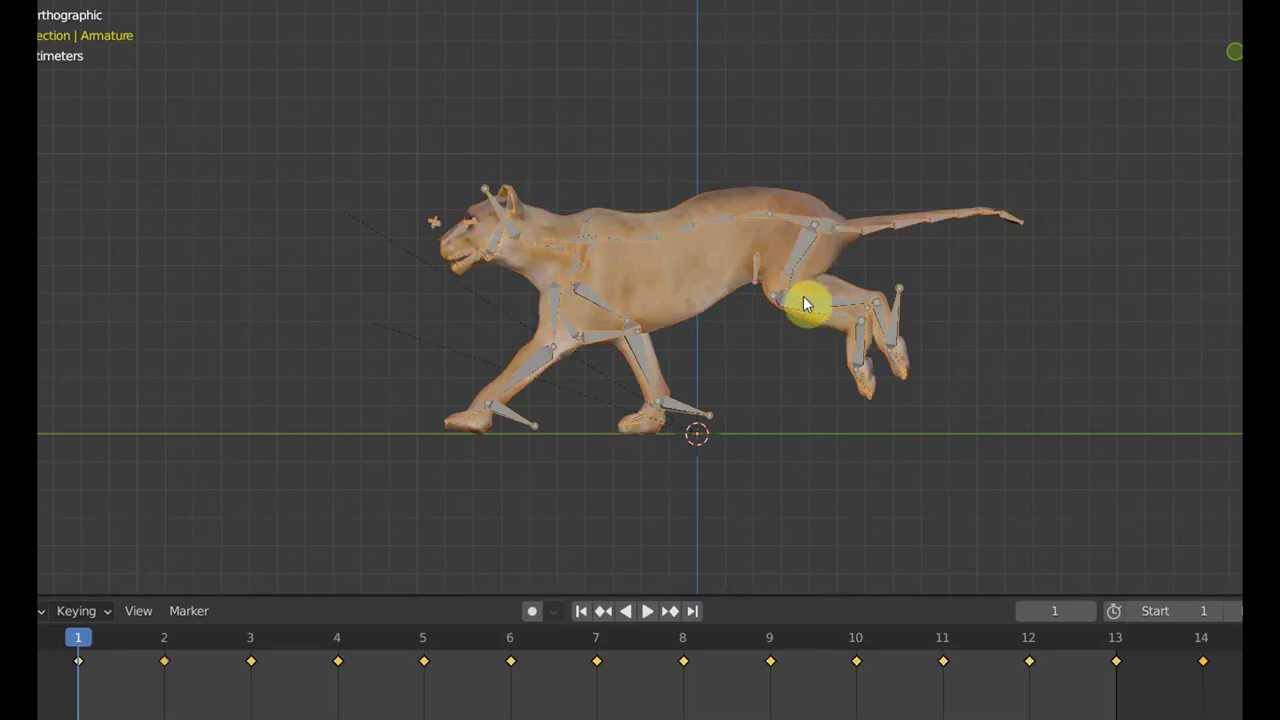
click(705, 262)
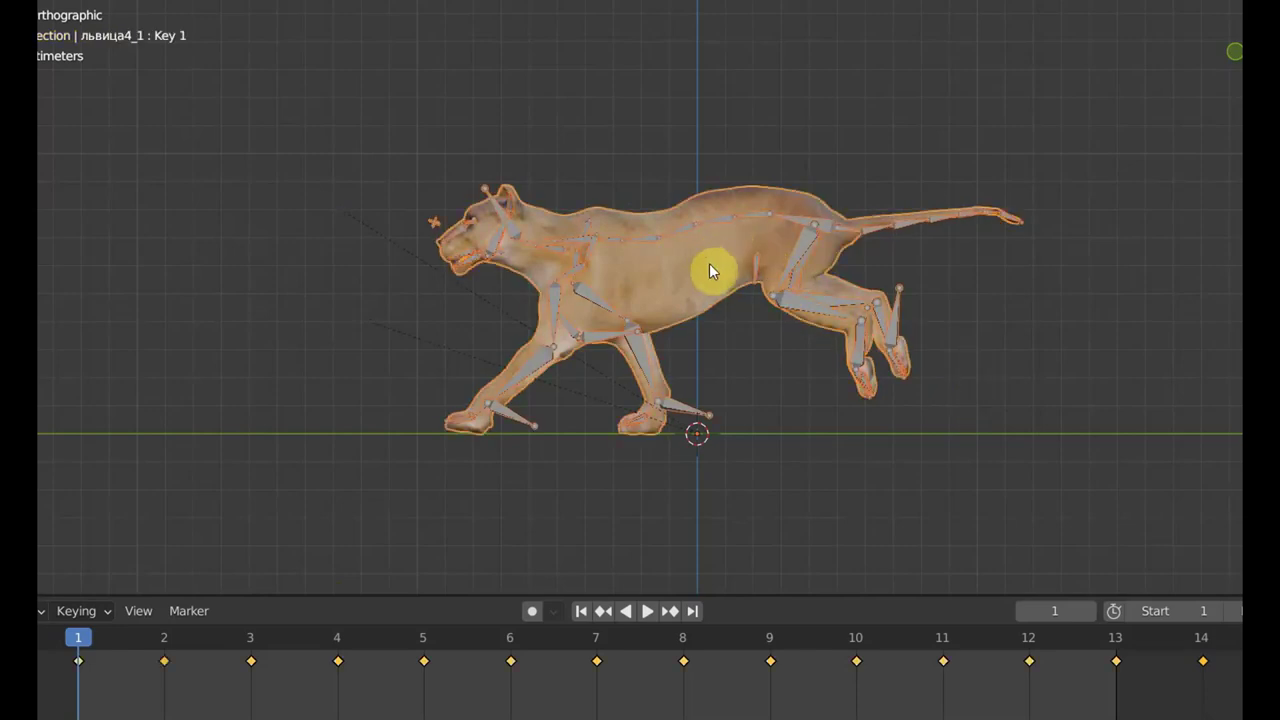
drag(396, 192, 511, 242)
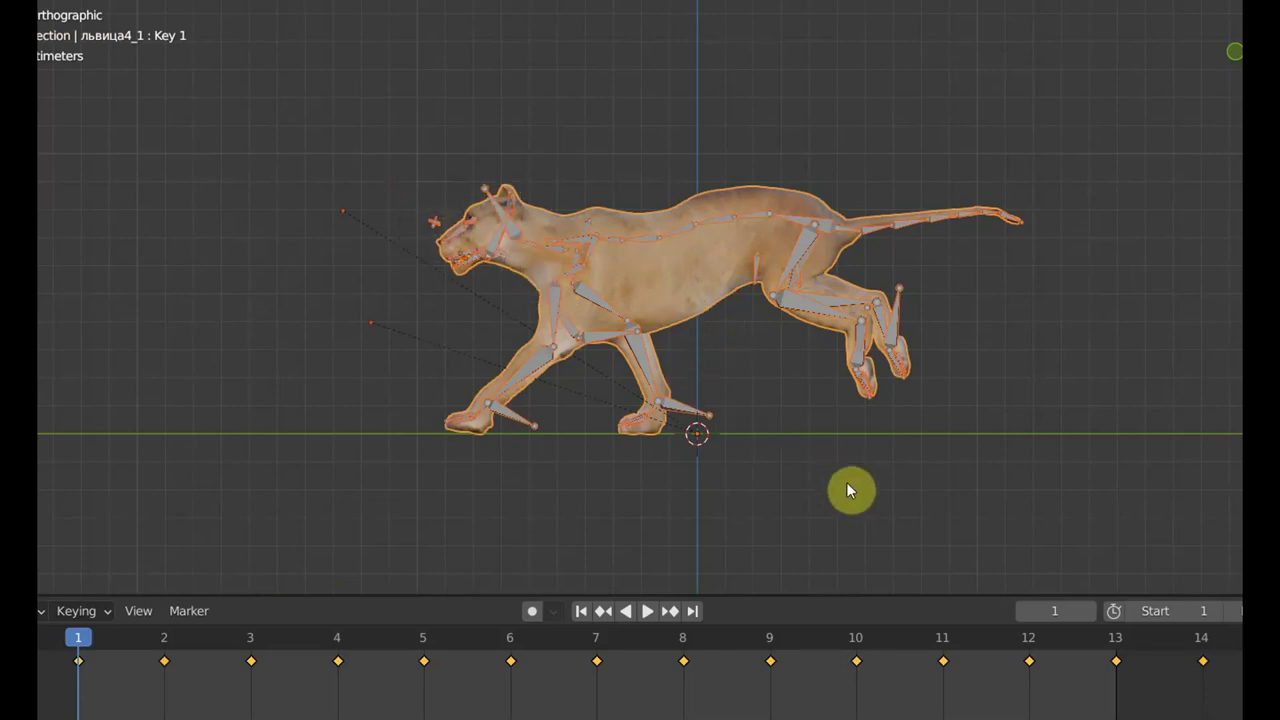
key(shift+d)
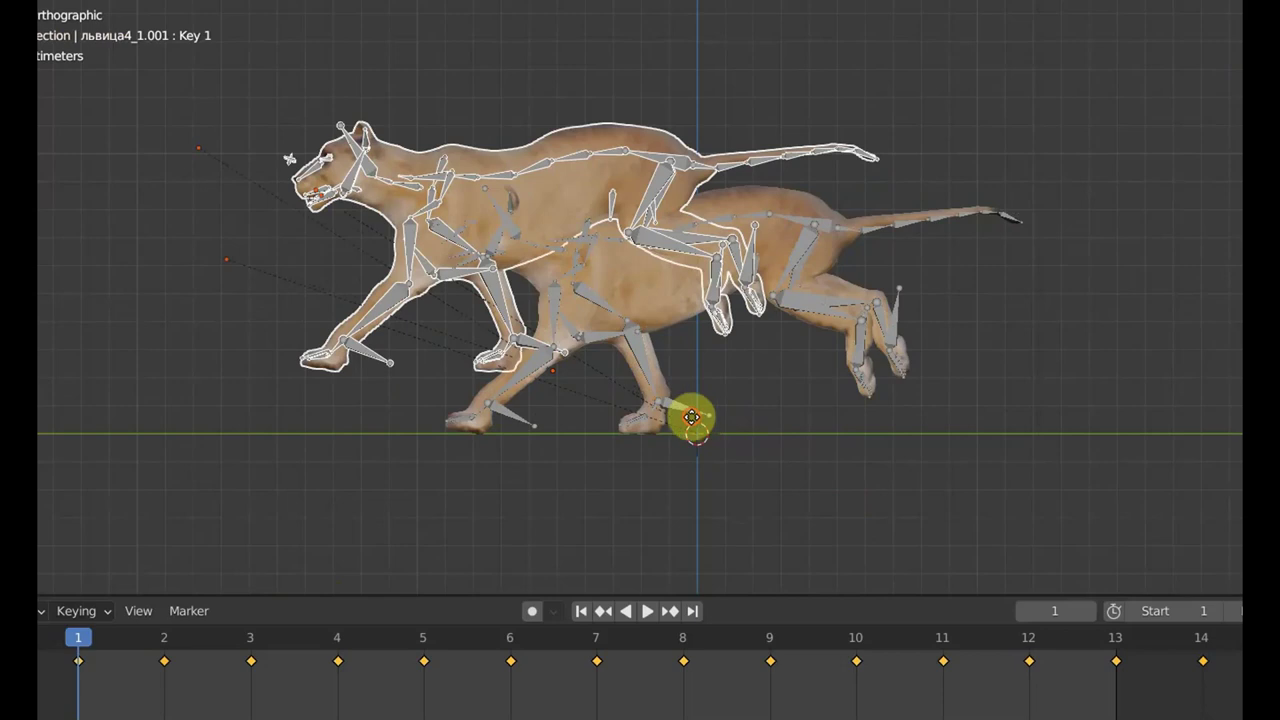
- Shift the copy sideways in front view, then slightly ahead of the original in side view
click(697, 425)
key(KP_1)
key(g)
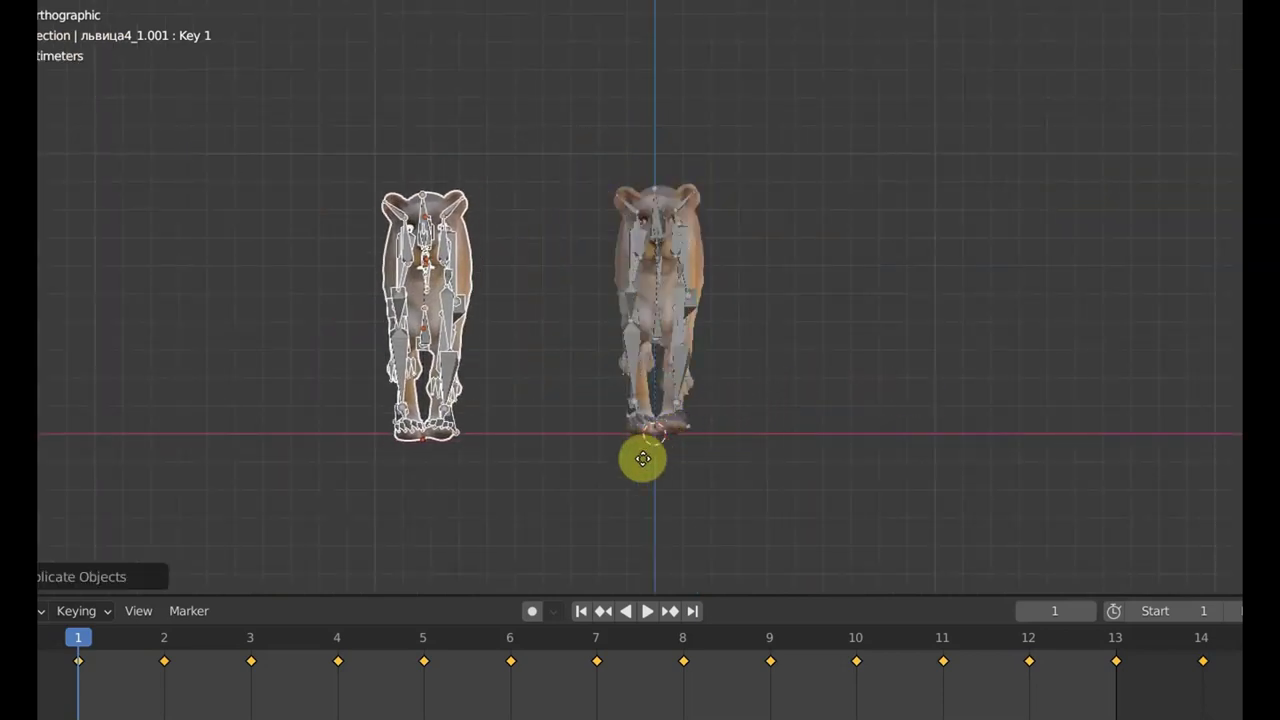
click(637, 450)
key(KP_3)
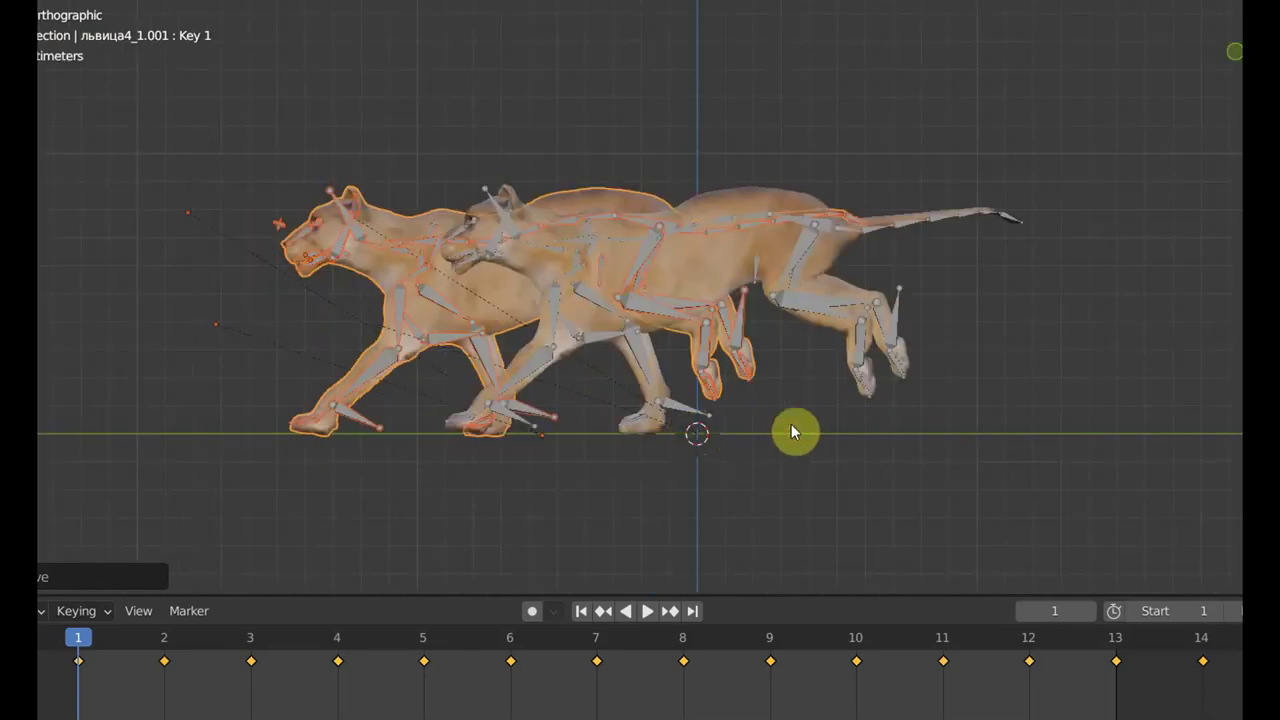
click(729, 435)
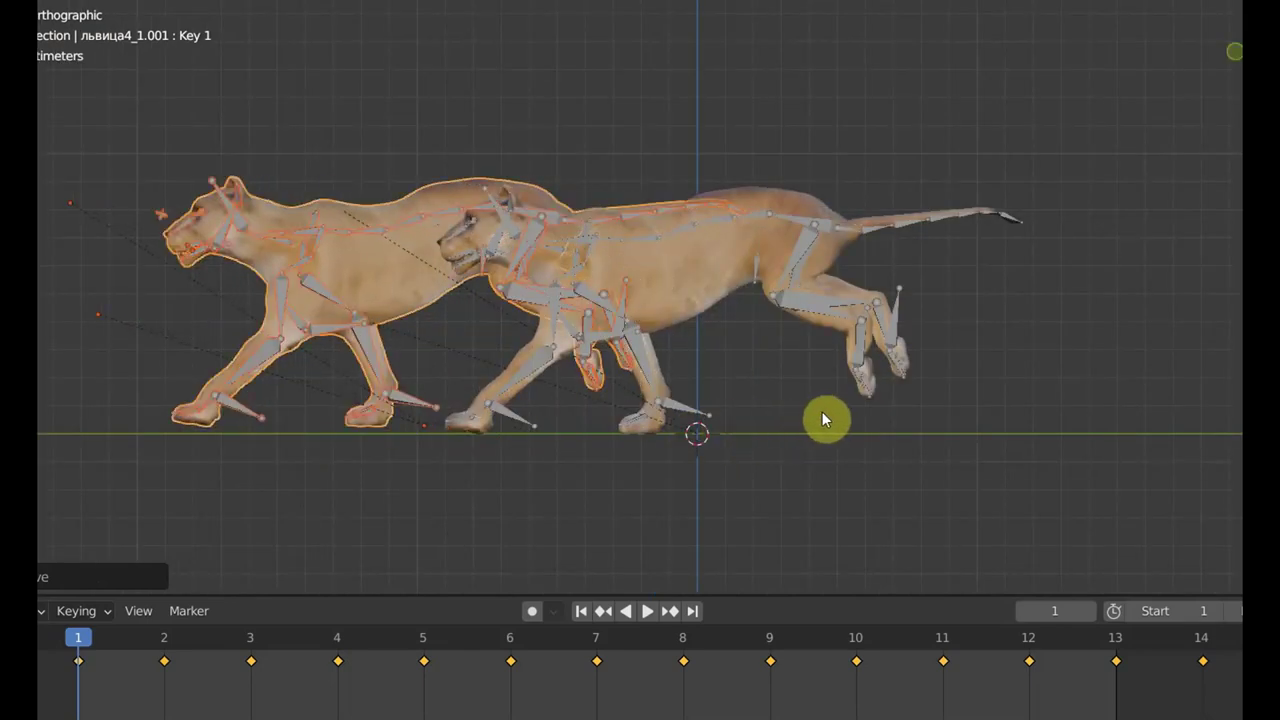
- Select only the duplicate lioness's armature, Armature.001
scroll(797, 444, down, 1)
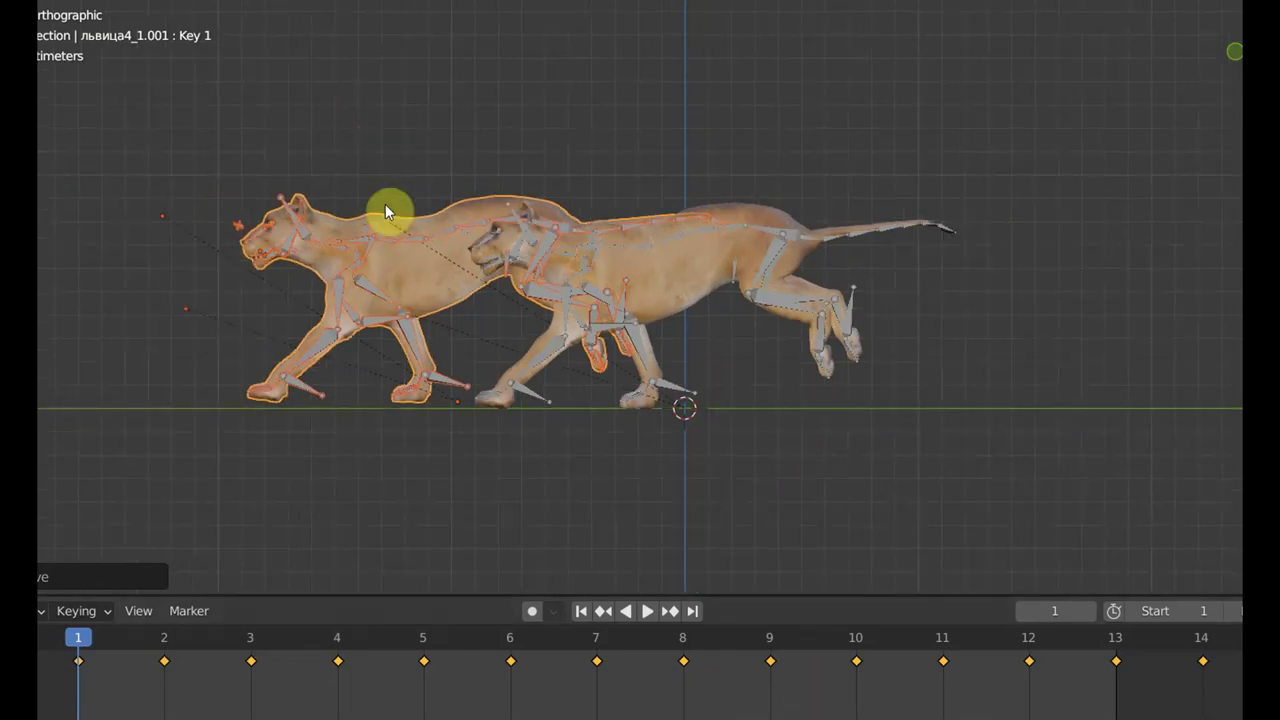
click(383, 251)
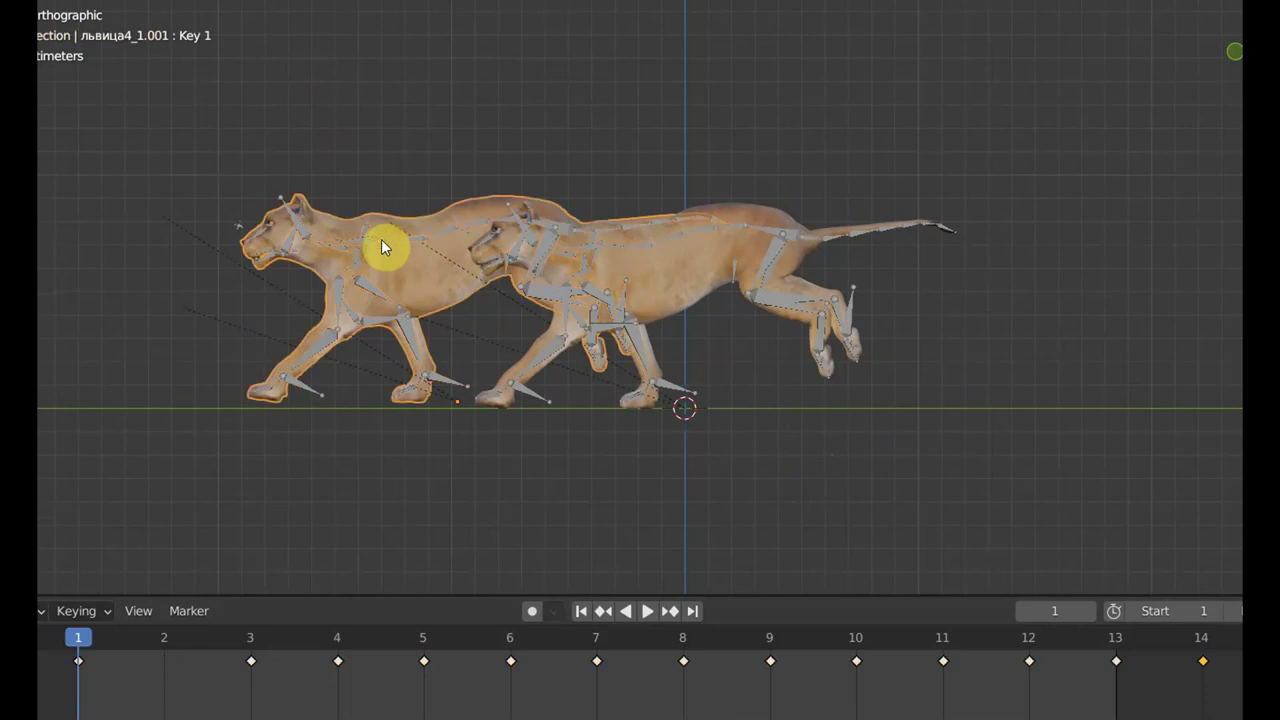
click(381, 239)
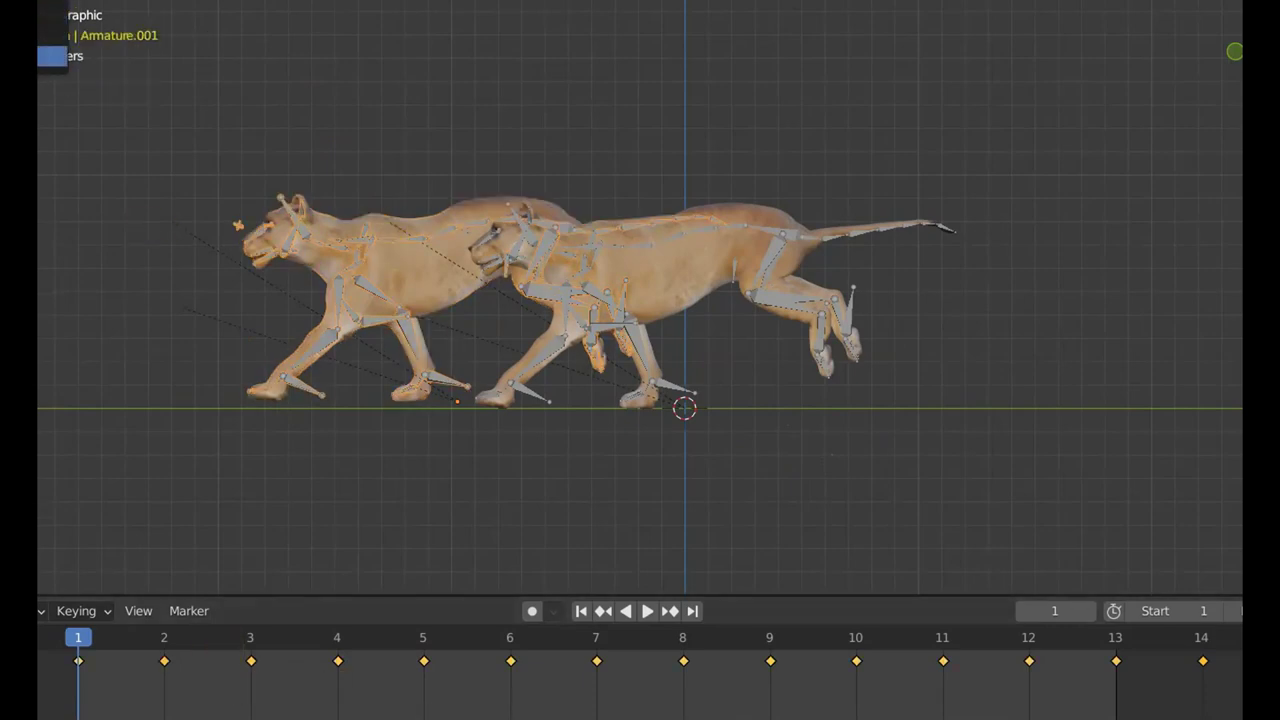
- In Pose Mode, offset the duplicate's timeline keyframes by one frame and hide viewport overlays
key(ctrl+Tab)
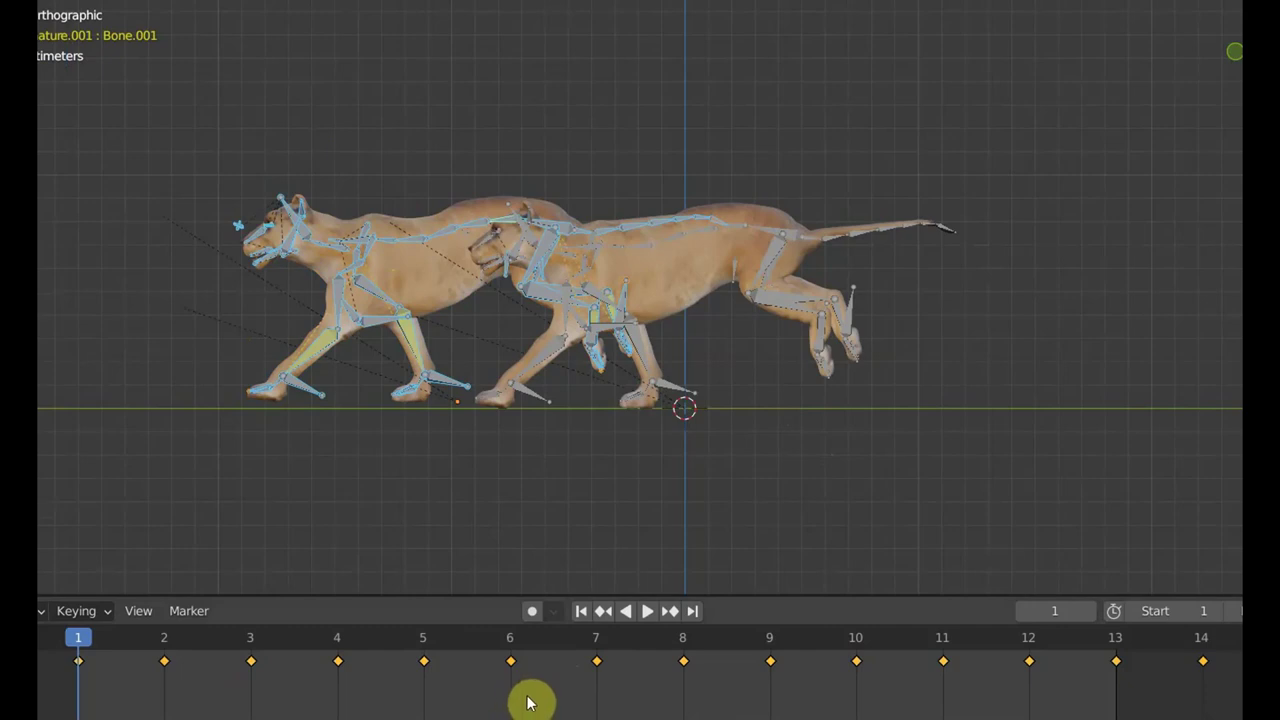
drag(529, 693, 552, 695)
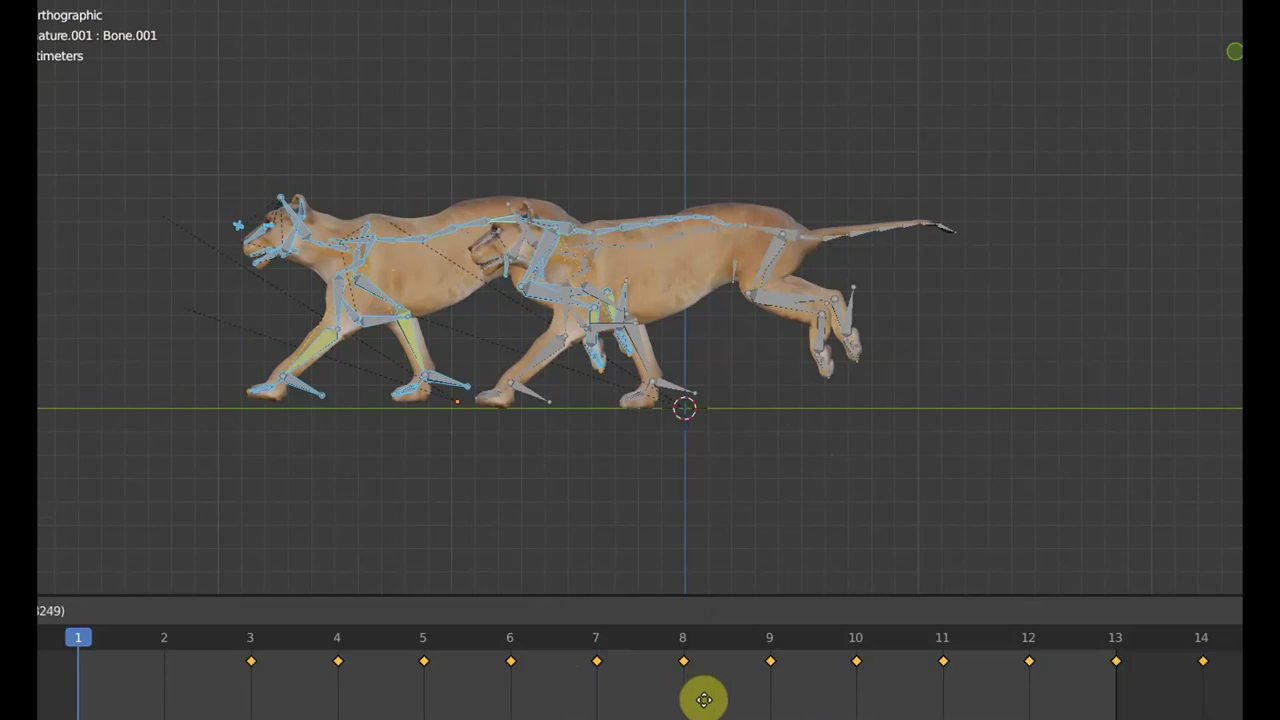
scroll(857, 700, down, 2)
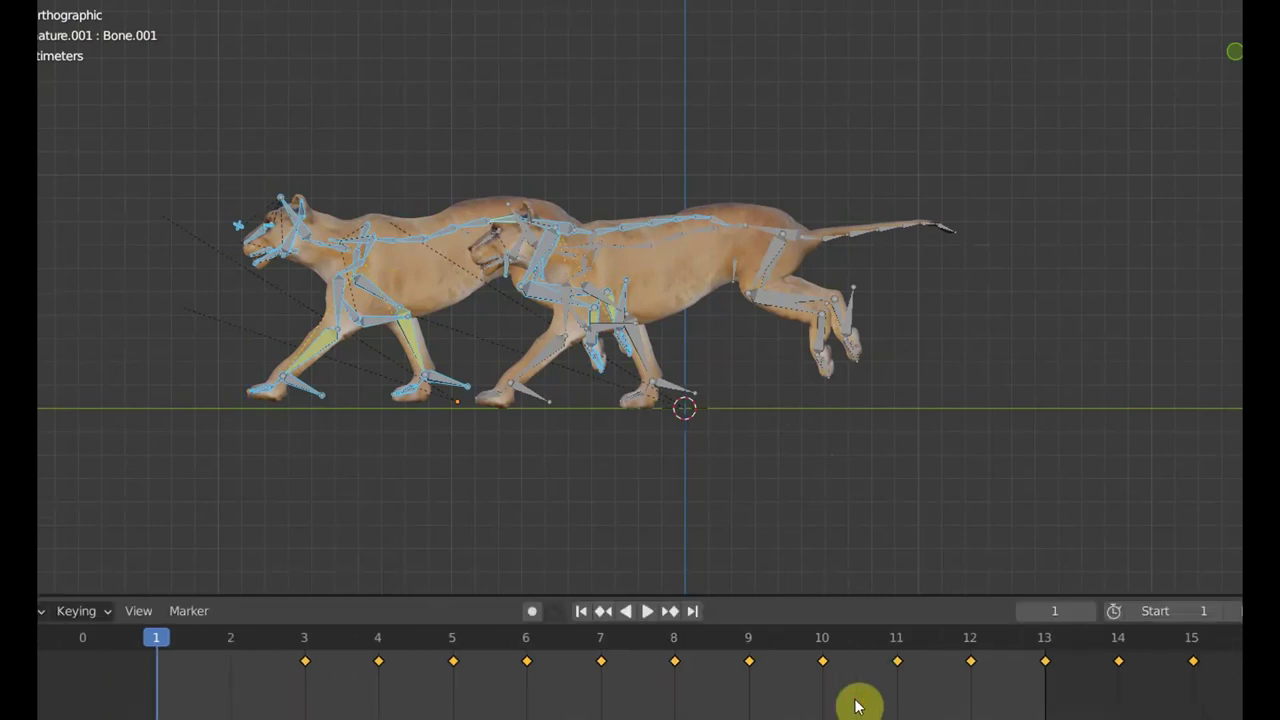
key(g)
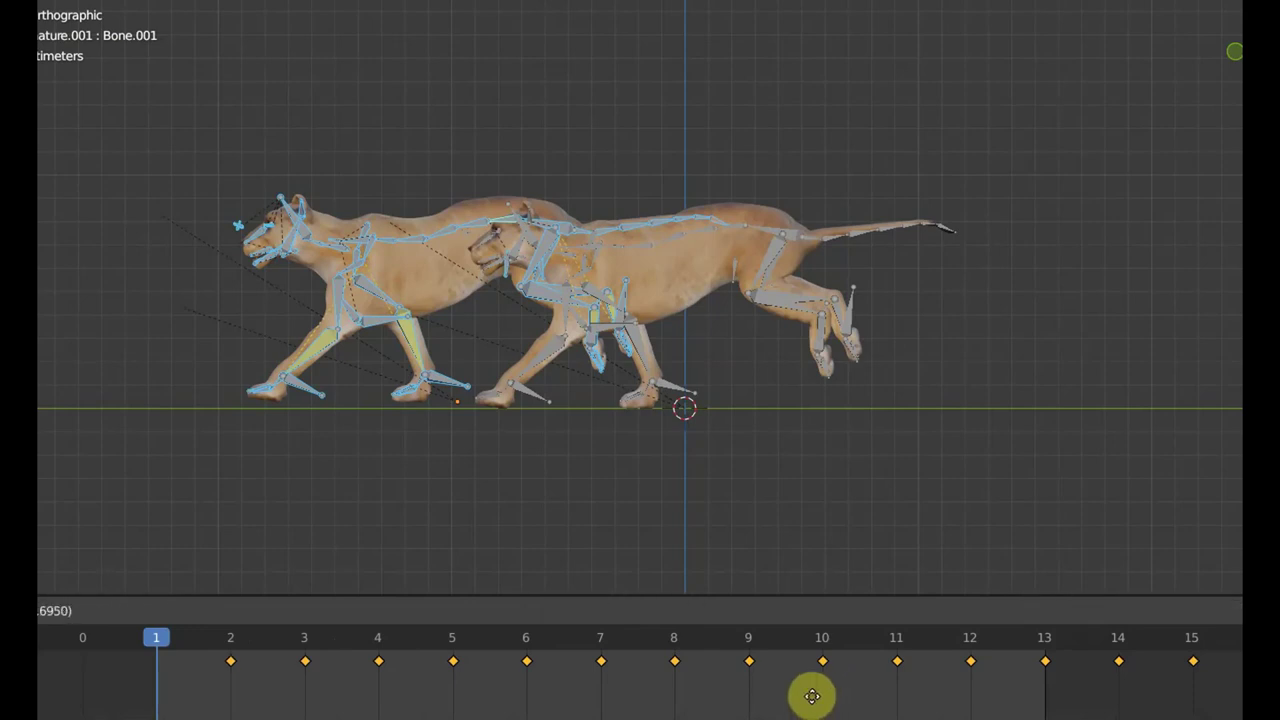
click(736, 695)
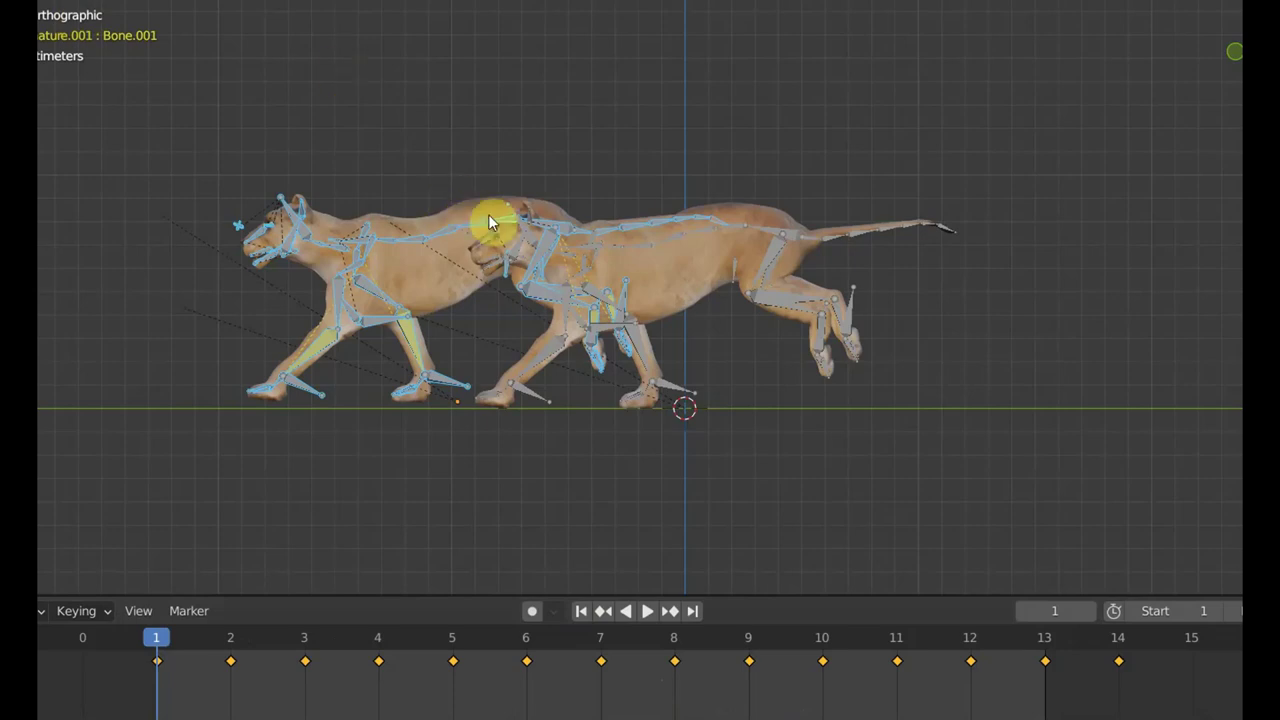
key(shift+alt+z)
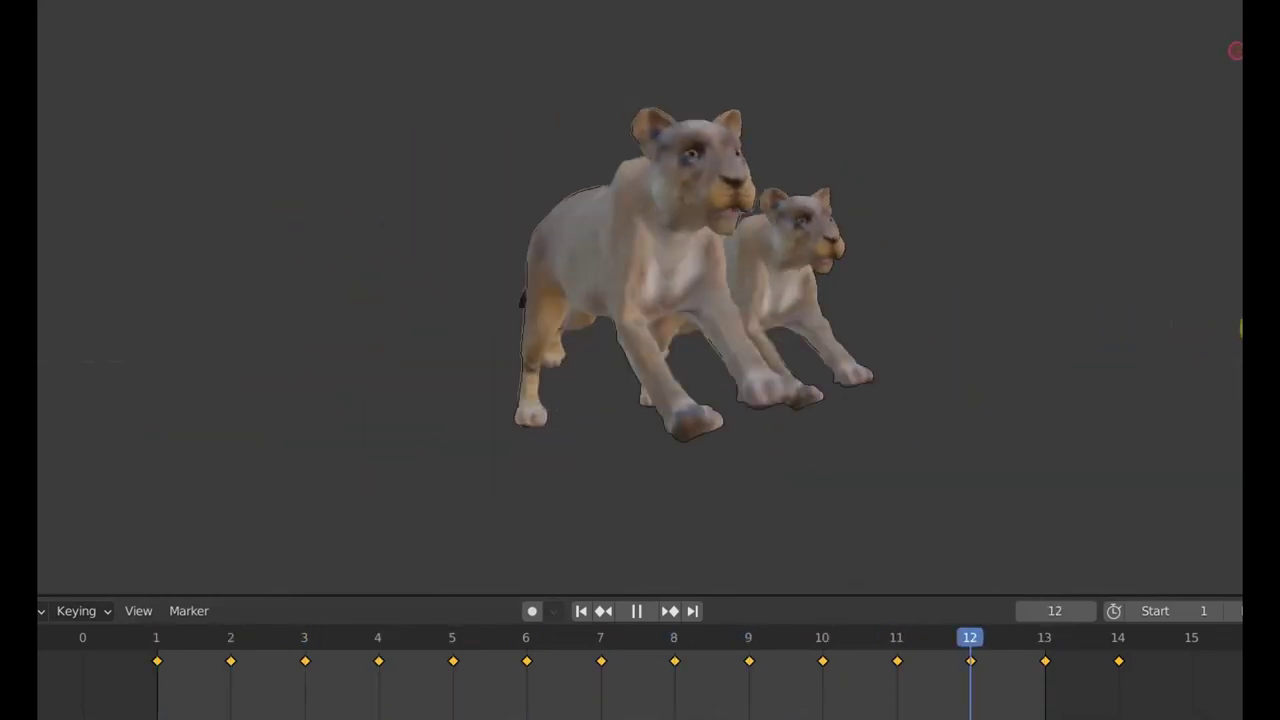
mouse_move(1195, 329)
middle_down()
mouse_move(38, 330)
mouse_move(1087, 348)
mouse_move(1120, 330)
mouse_move(1228, 328)
middle_up()
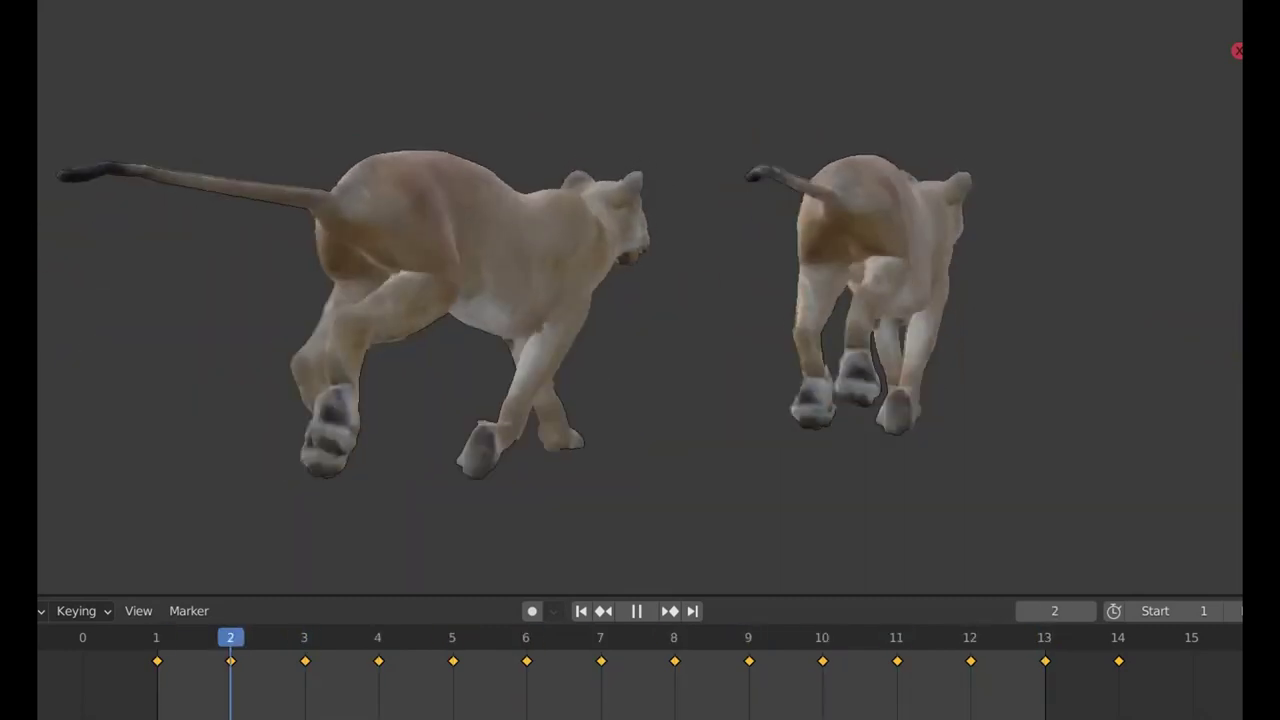
mouse_move(1240, 345)
middle_down()
mouse_move(900, 354)
mouse_move(810, 335)
mouse_move(660, 337)
mouse_move(766, 357)
mouse_move(1003, 351)
middle_up()
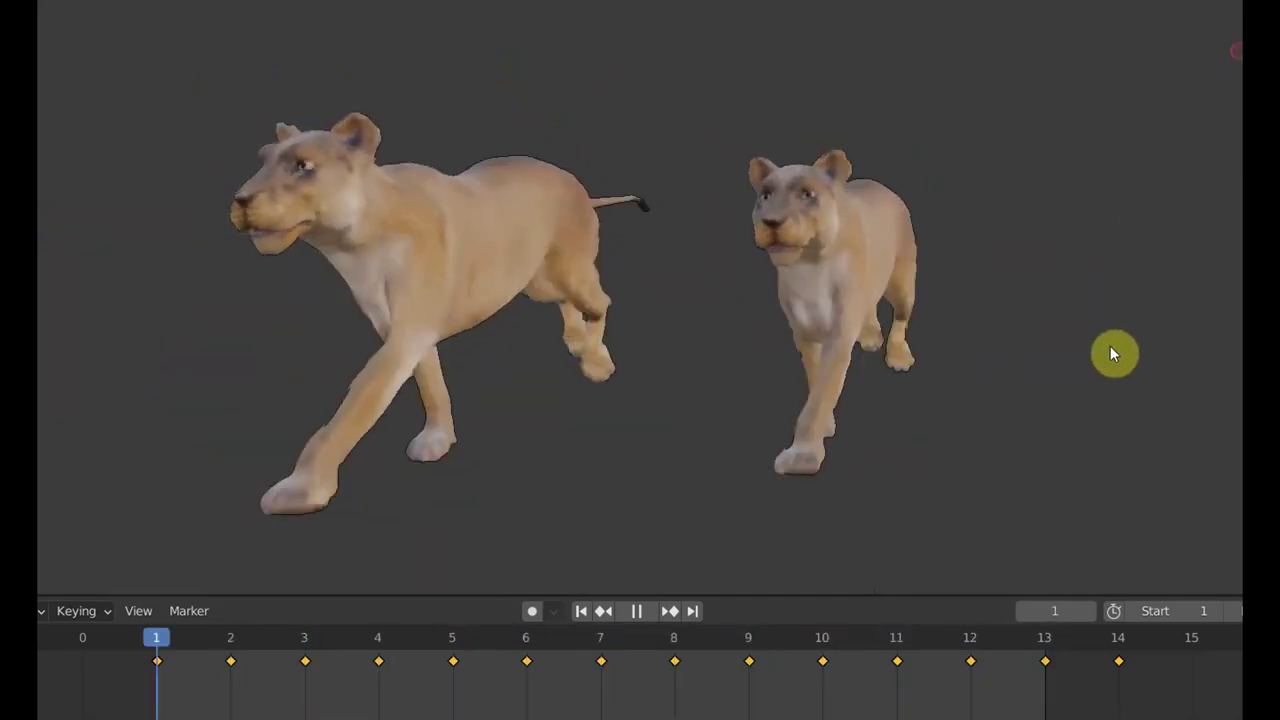